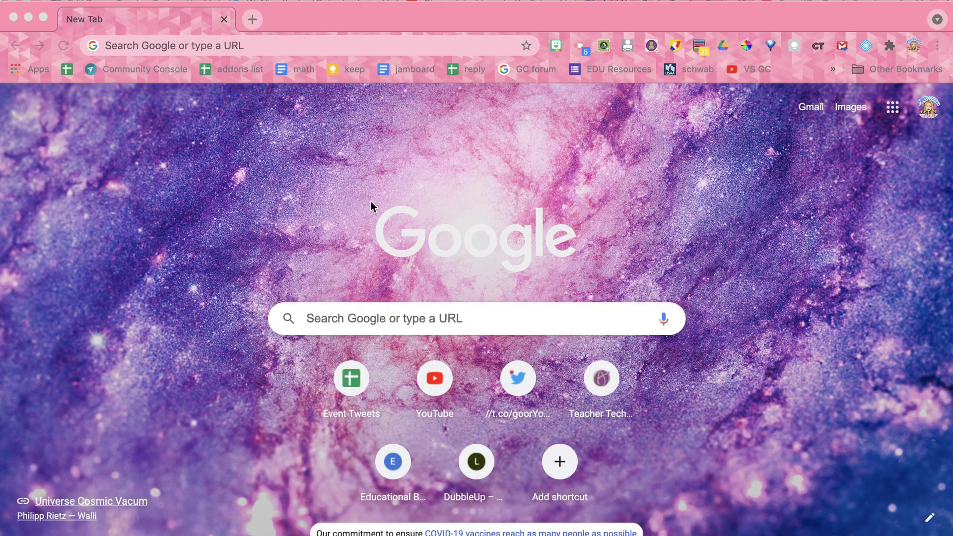
Create a new blank Google Doc by going to docs.new in Chrome
click(290, 46)
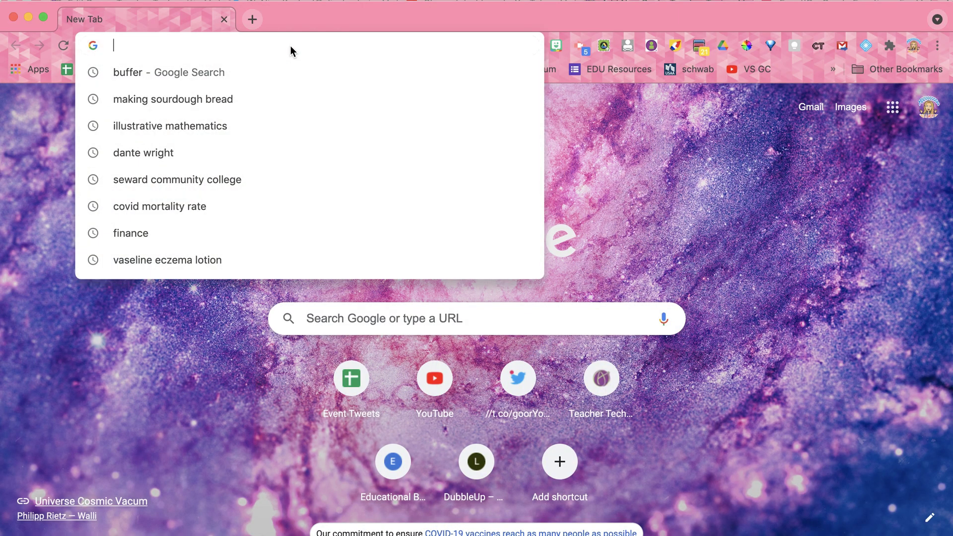
text(docs)
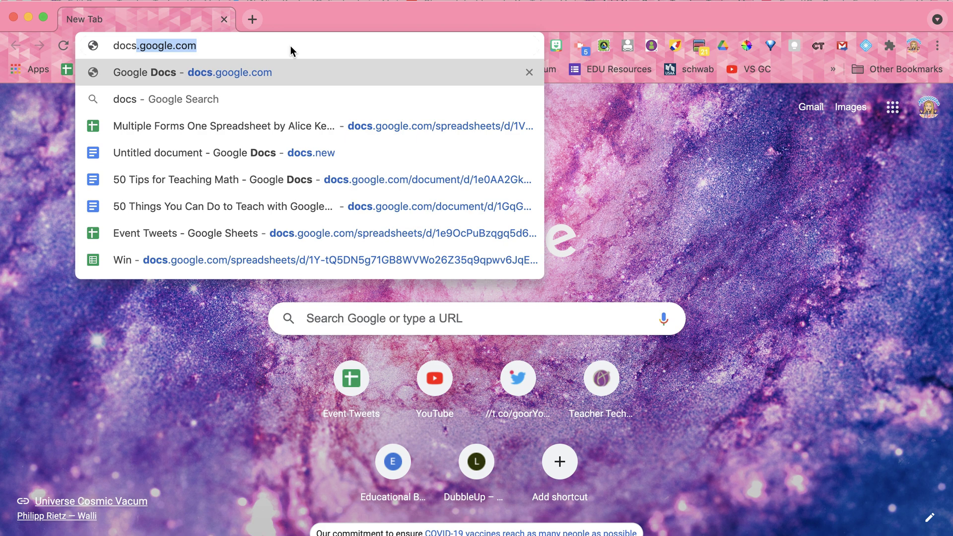
text(.new)
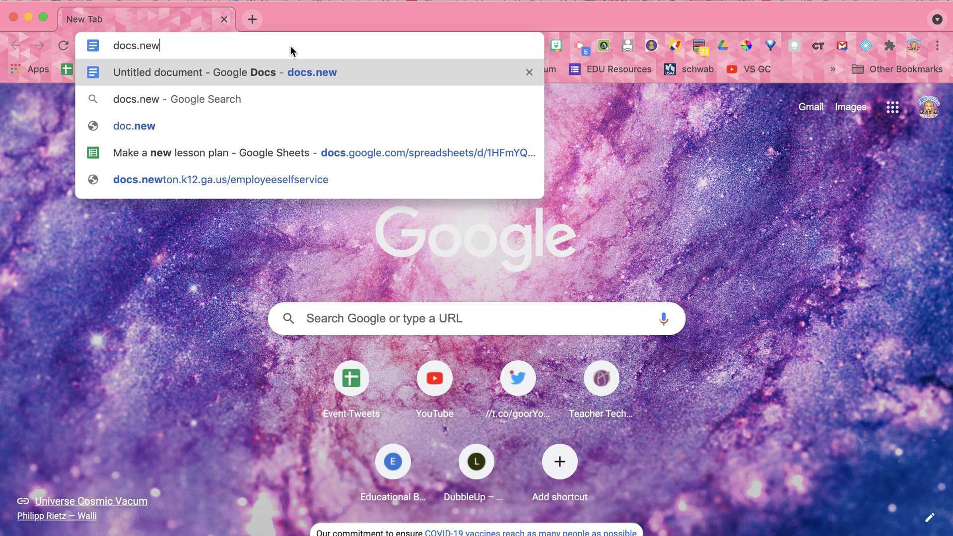
key(Return)
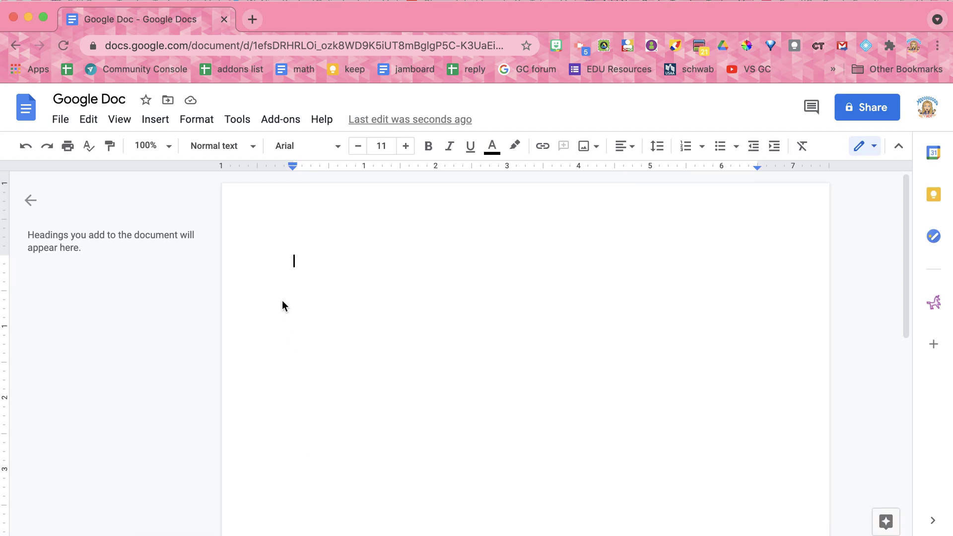
Insert a new equation from the Insert menu so the equation toolbar appears
click(159, 124)
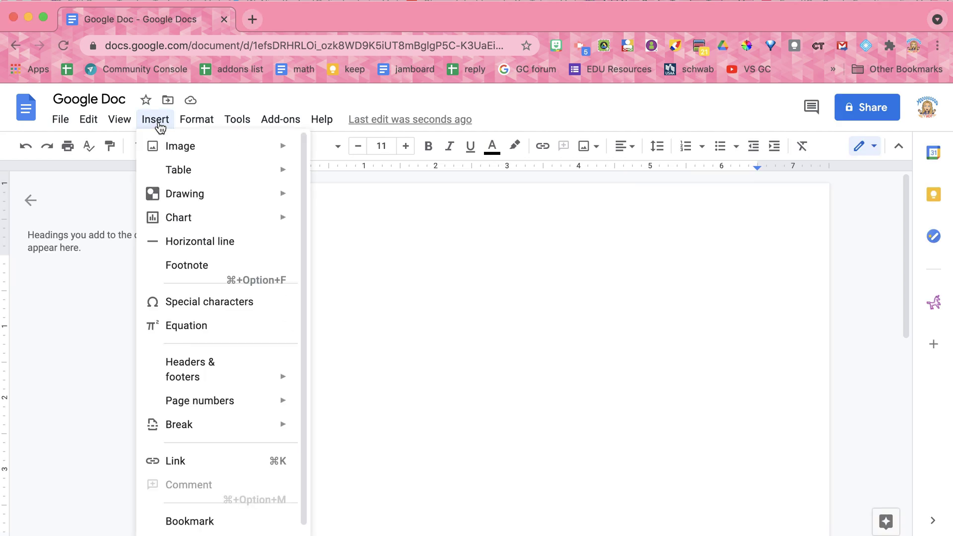
click(192, 326)
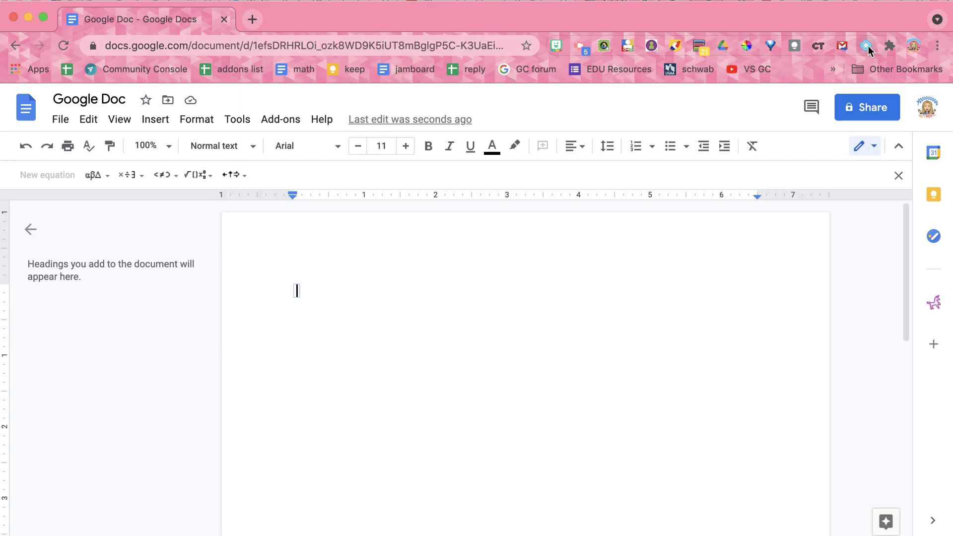
Open the EquatIO toolbar and its Speech Input panel below the document
click(867, 46)
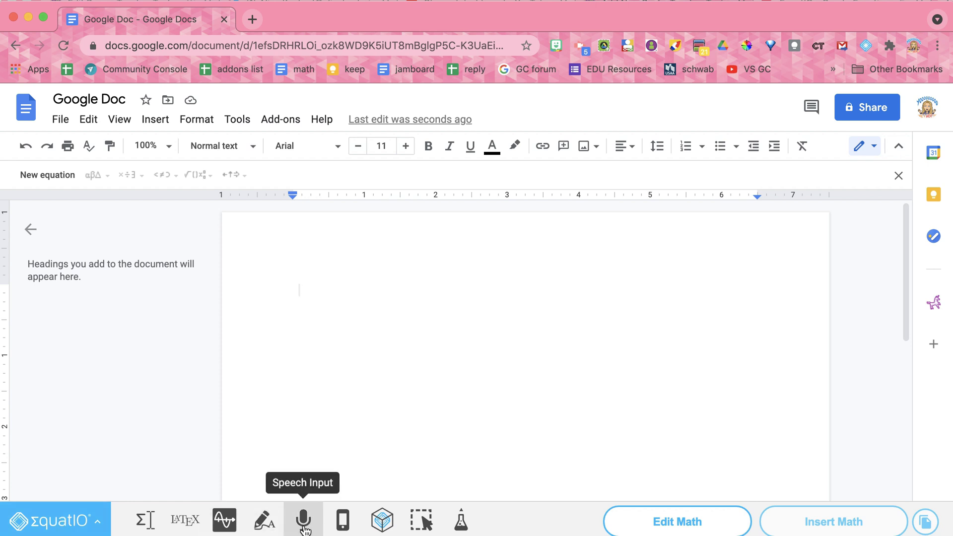
click(303, 521)
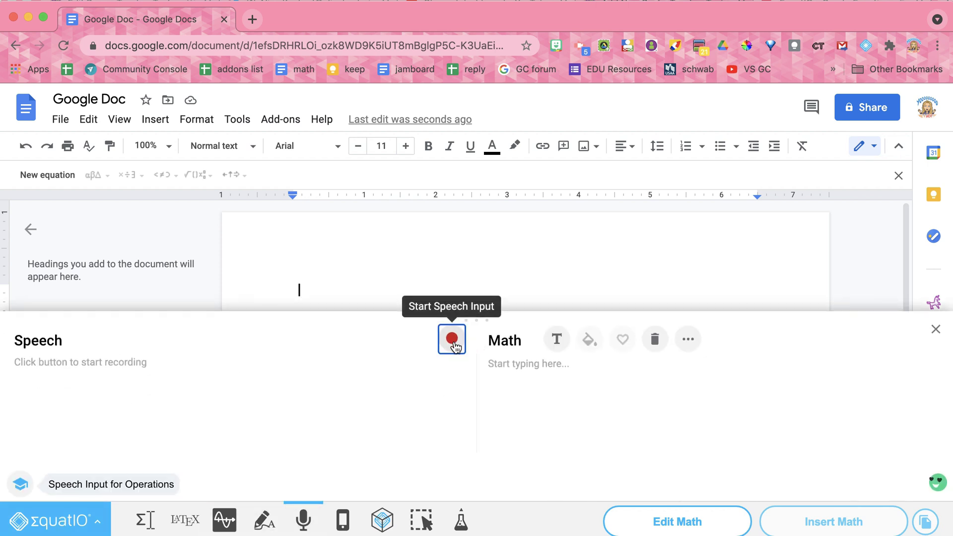
Dictate 'square root of 6 minus 5' and insert √6 − 5 into the document
click(452, 340)
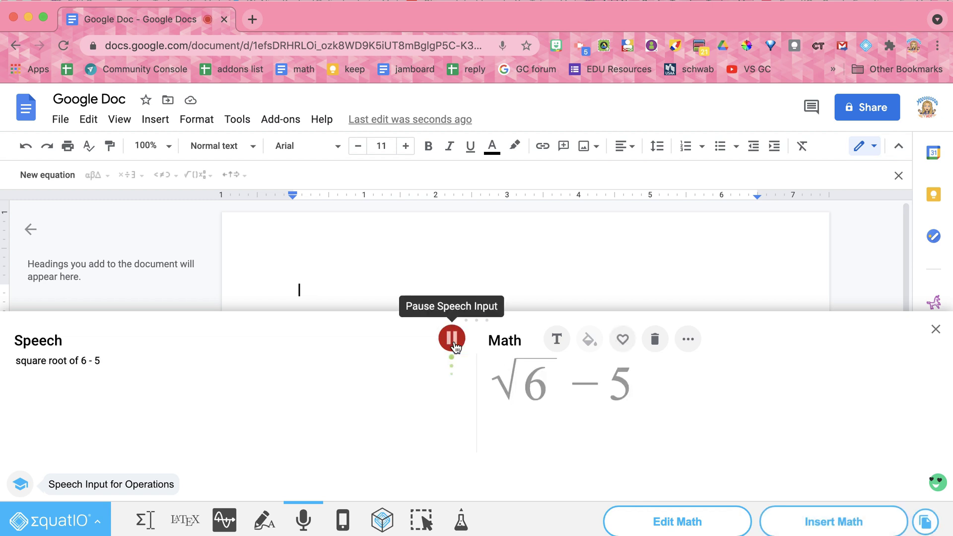
click(834, 531)
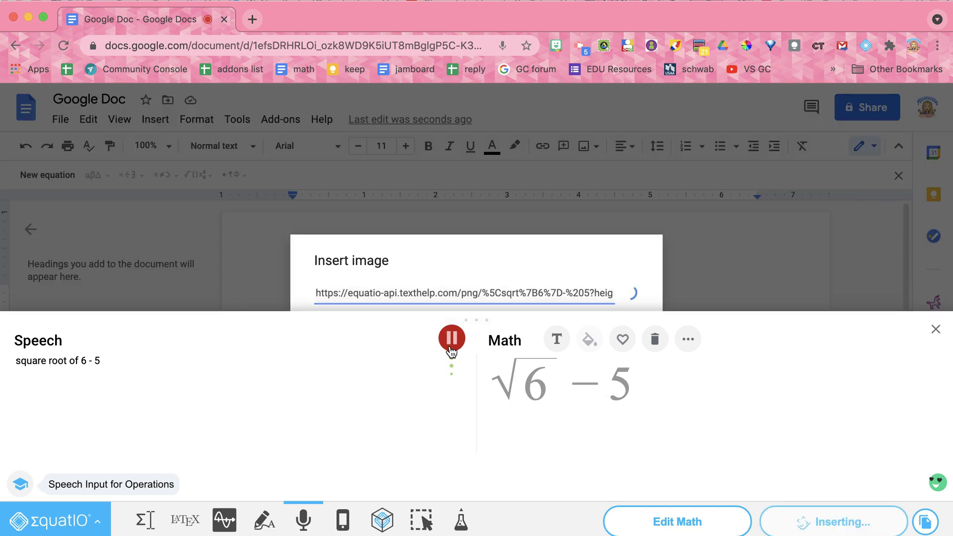
click(451, 345)
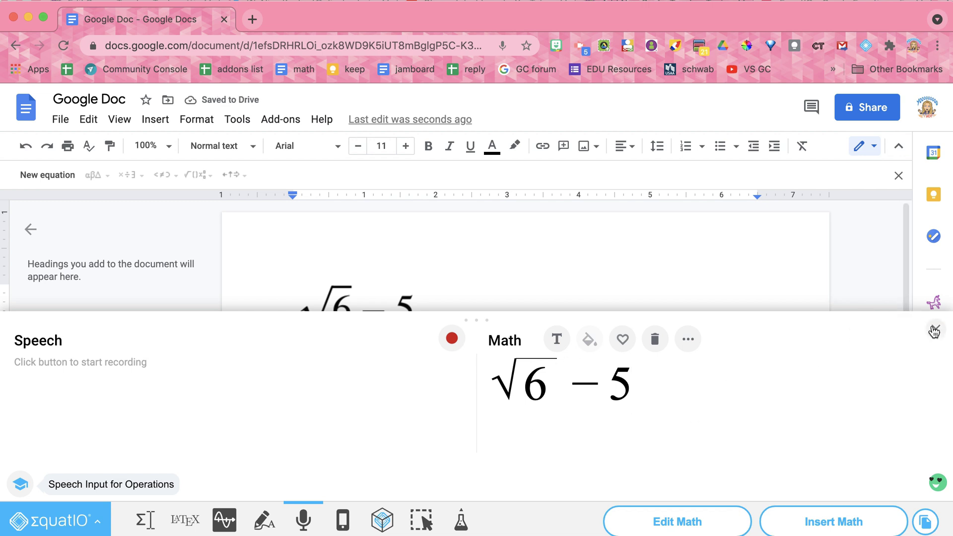
click(936, 329)
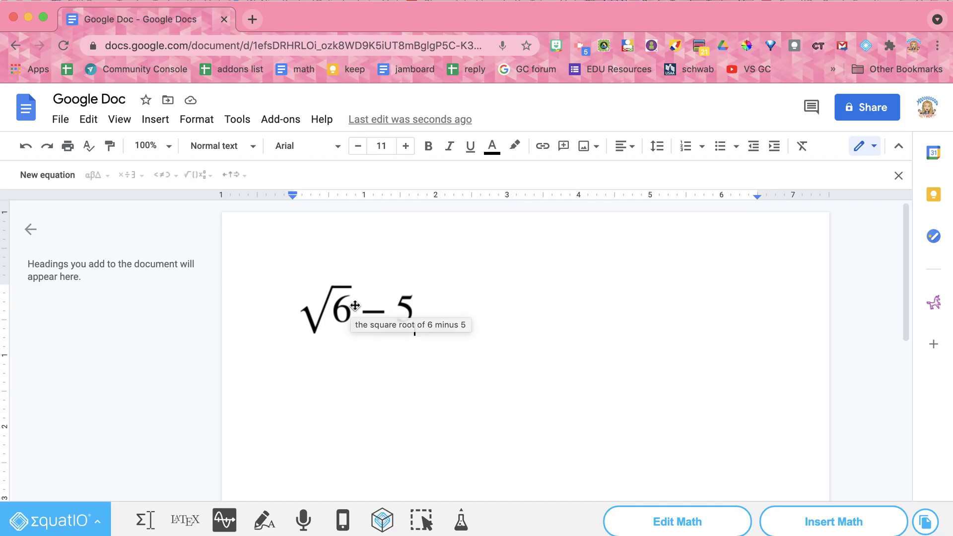
Build a native square-root equation √6 − 5 after the EquatIO image
click(37, 176)
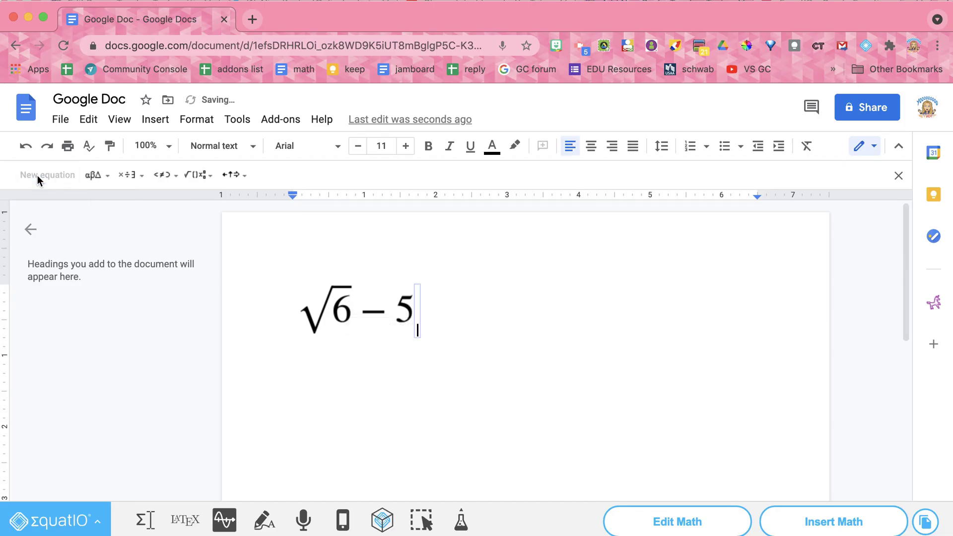
click(194, 177)
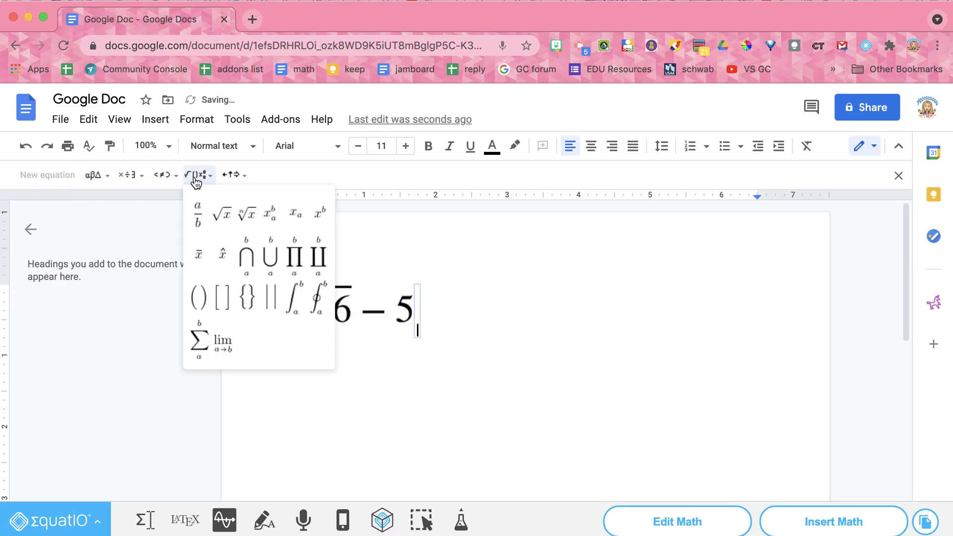
click(222, 217)
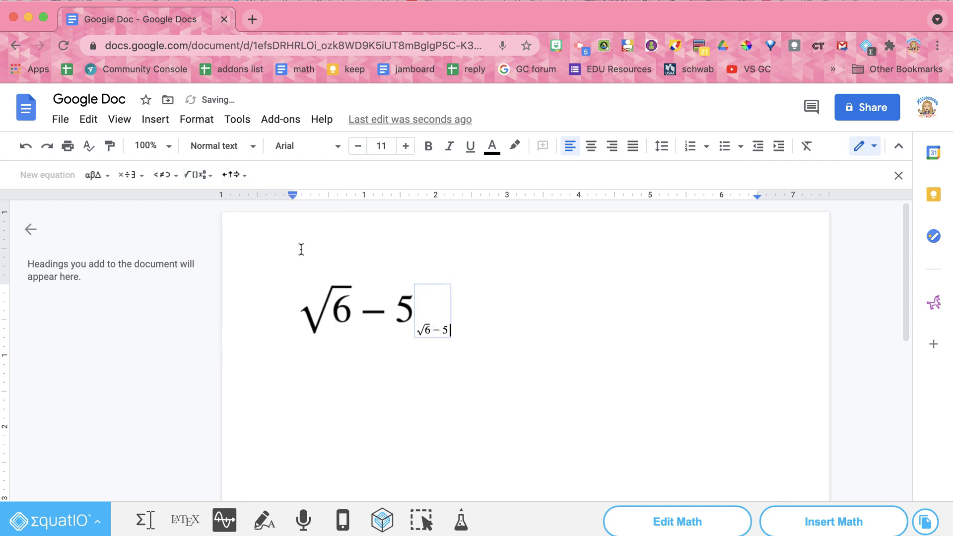
click(559, 351)
Shrink the large √6 − 5 equation image and move past the small equation
click(398, 313)
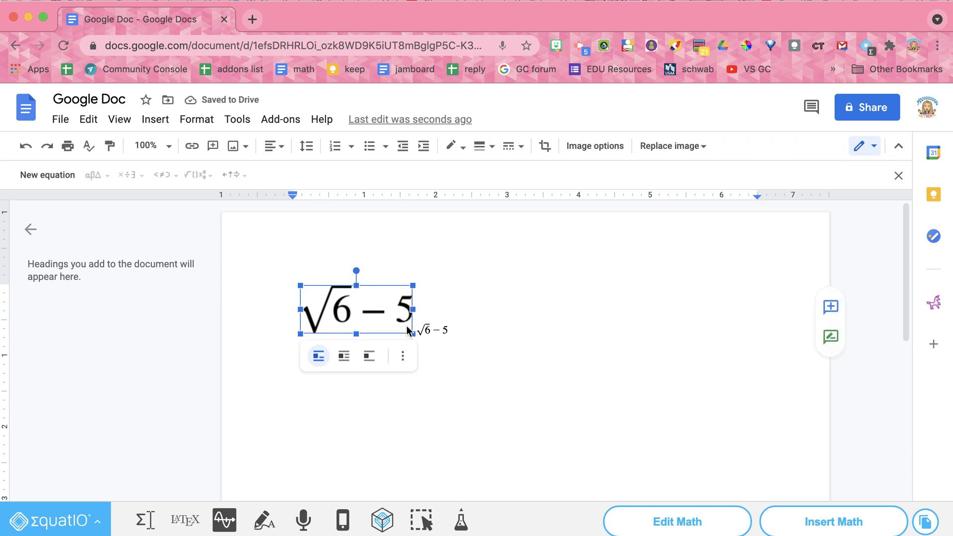
mouse_move(411, 333)
mouse_down()
mouse_move(371, 308)
mouse_move(405, 339)
mouse_up()
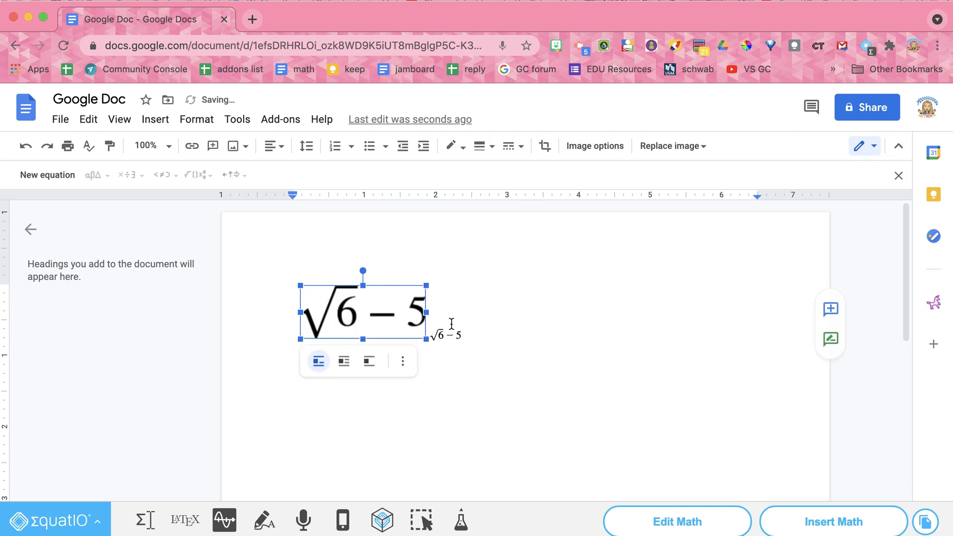
click(461, 334)
key(Right)
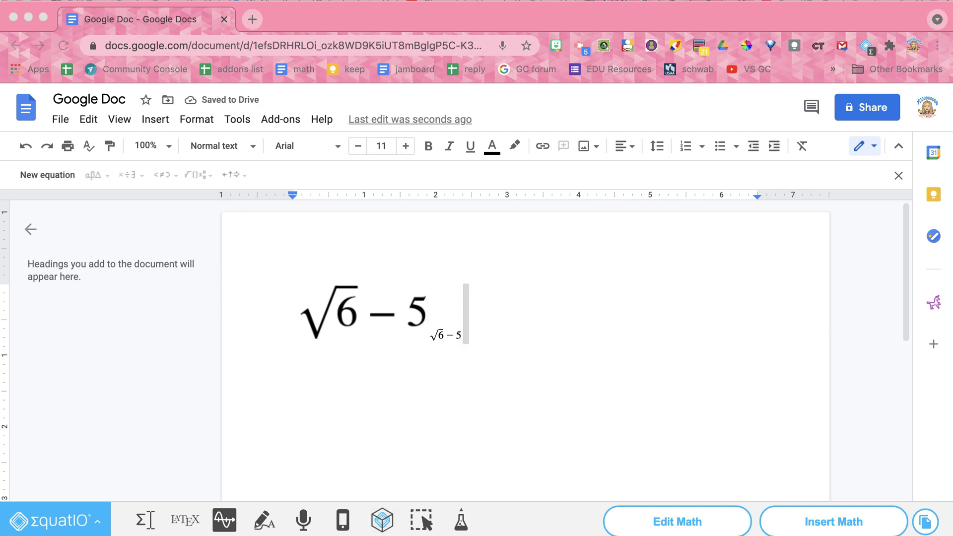
Select both equations and increase their text size seven steps
click(484, 346)
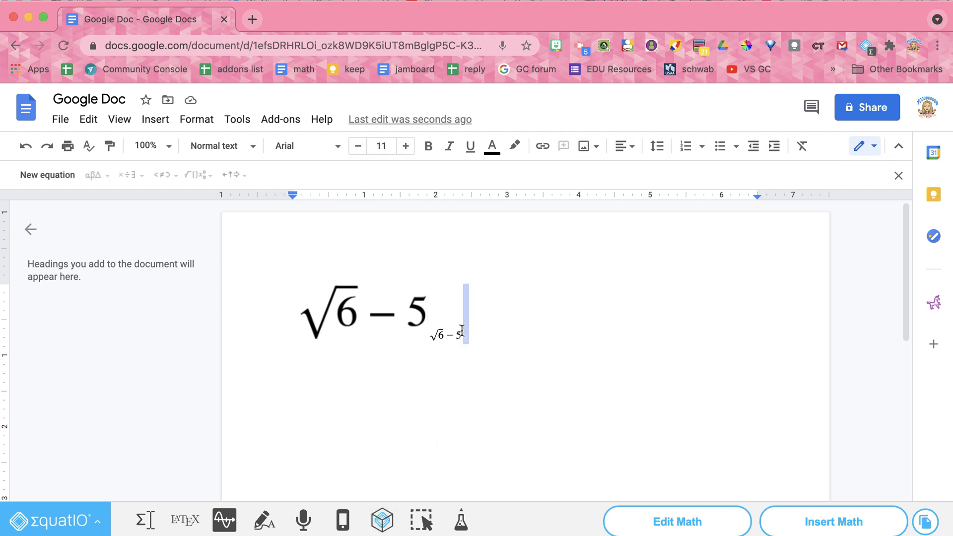
drag(461, 332, 395, 328)
click(407, 147)
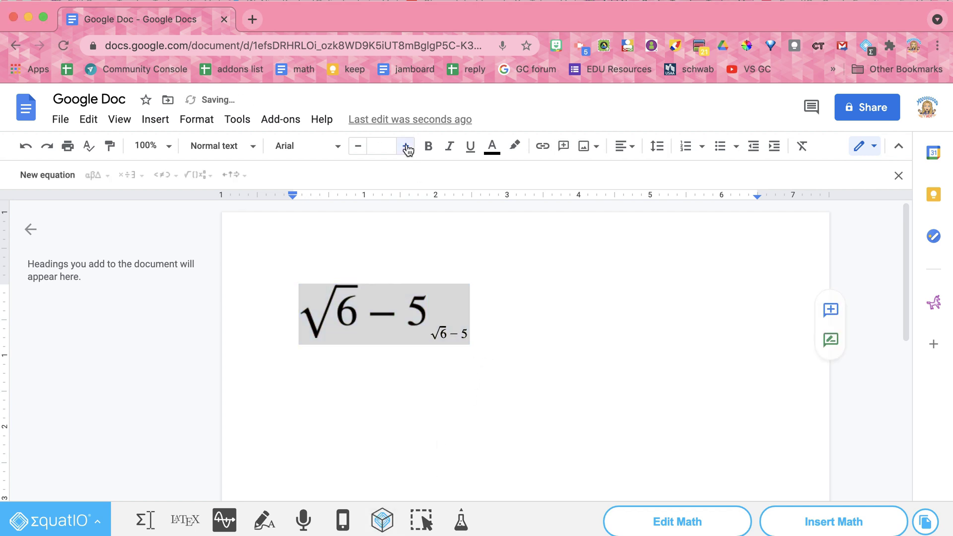
click(407, 147)
click(407, 147)
click(407, 147)
click(407, 147)
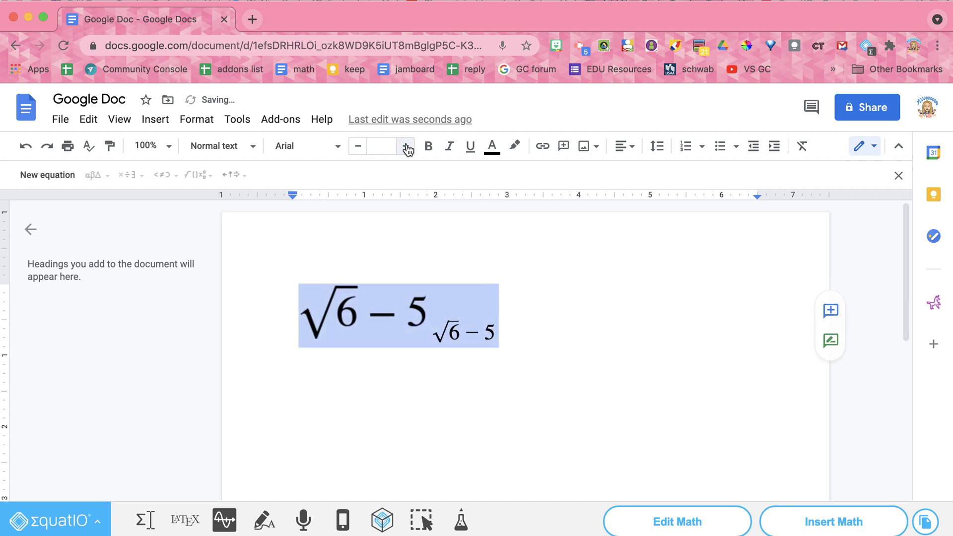
click(407, 147)
click(407, 146)
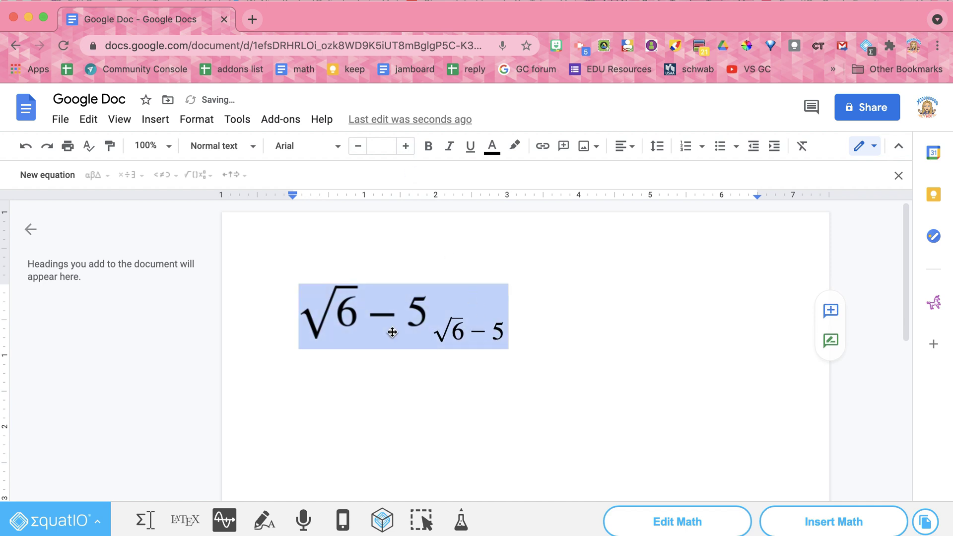
Shrink the √6 − 5 image to match and place the cursor after the last equation
click(389, 308)
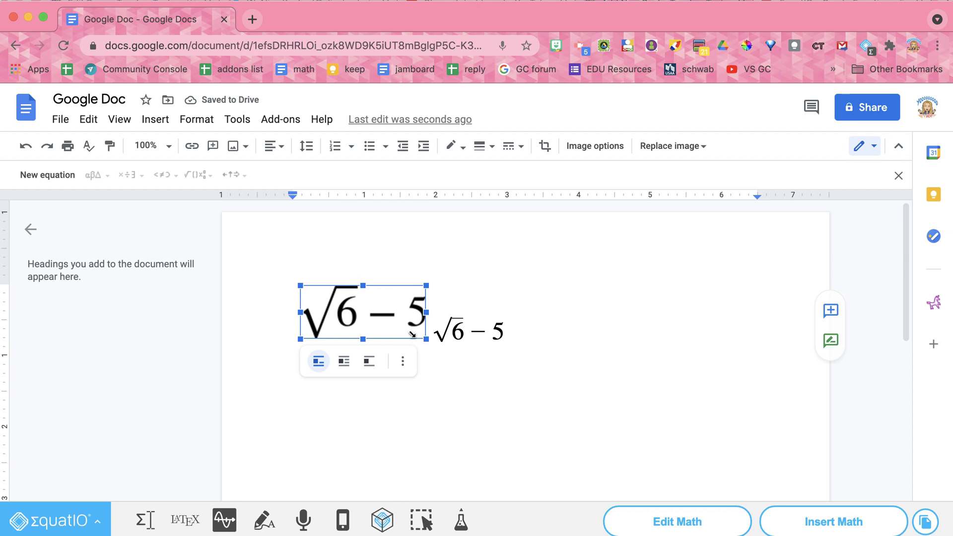
drag(411, 334, 384, 319)
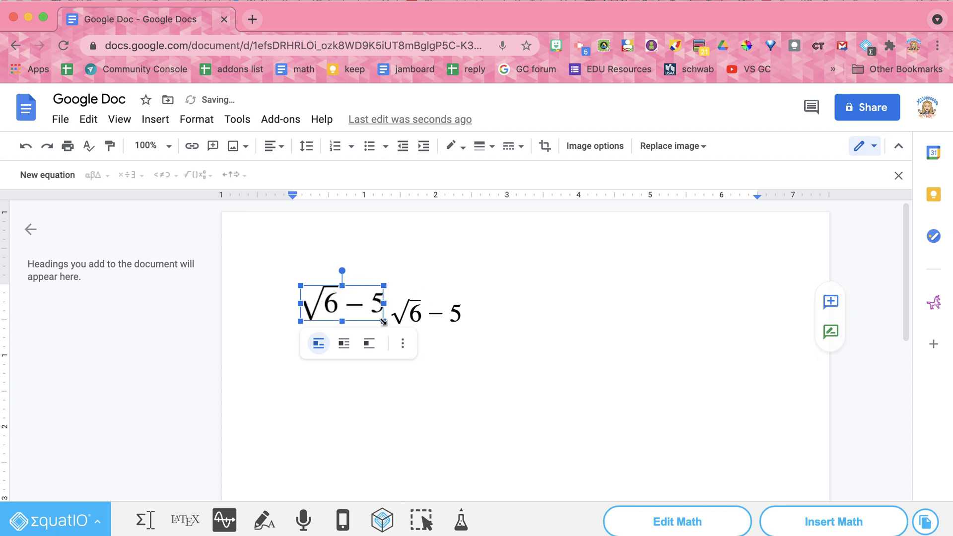
click(448, 320)
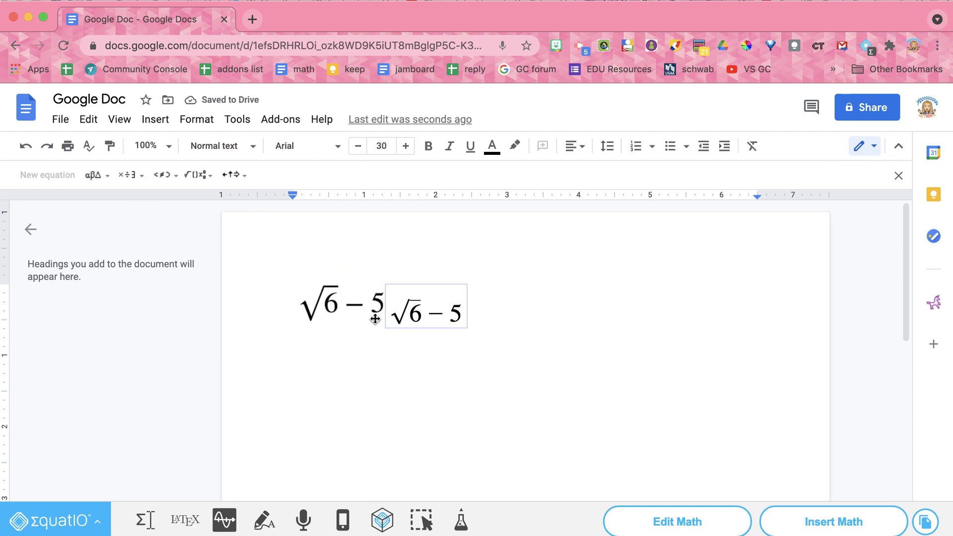
double_click(491, 319)
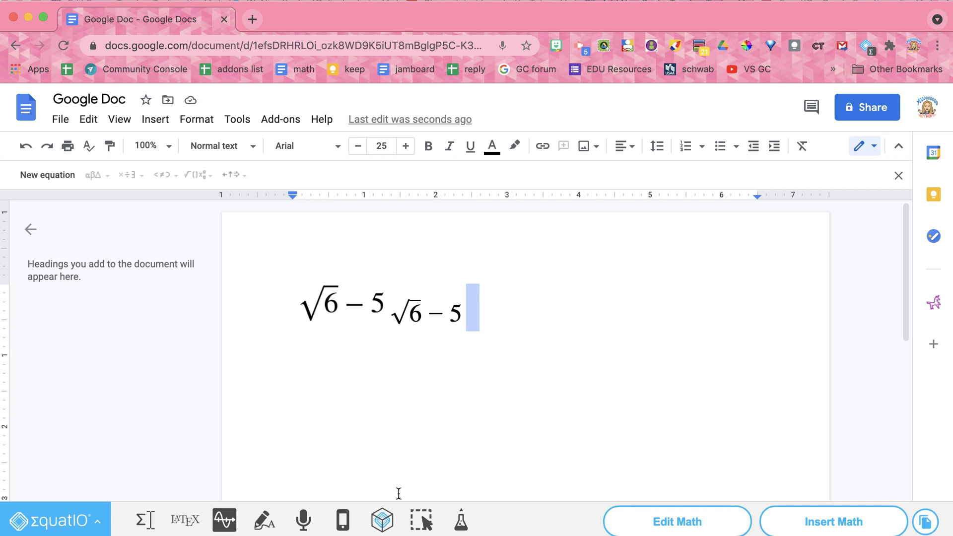
Clear the old math, dictate 'quadratic formula' and insert x = (−b ± √(b² − 4ac)) / 2a
click(306, 528)
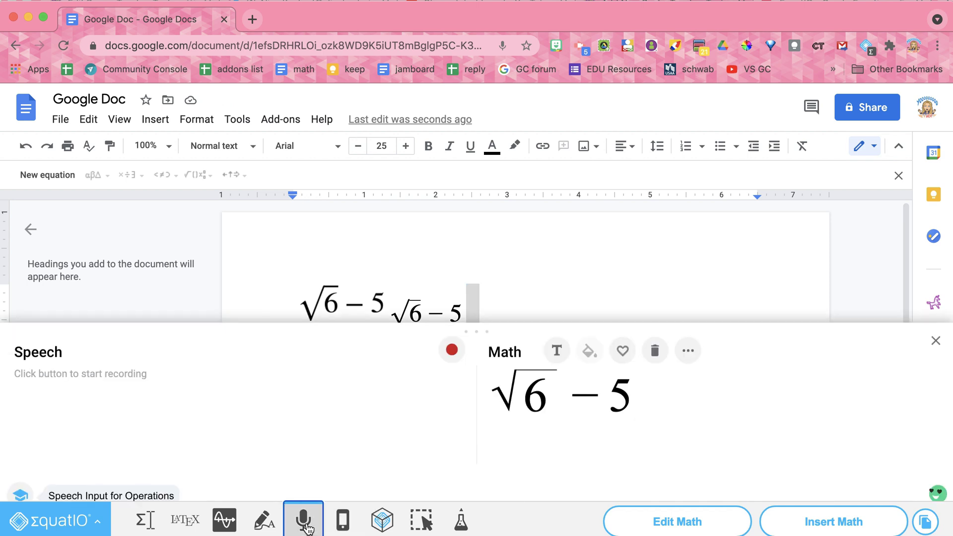
click(653, 341)
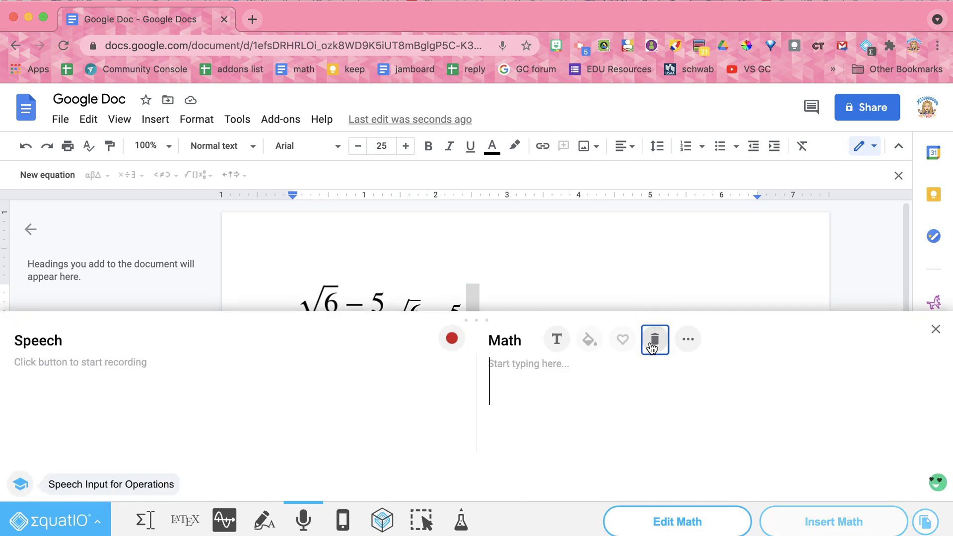
click(452, 340)
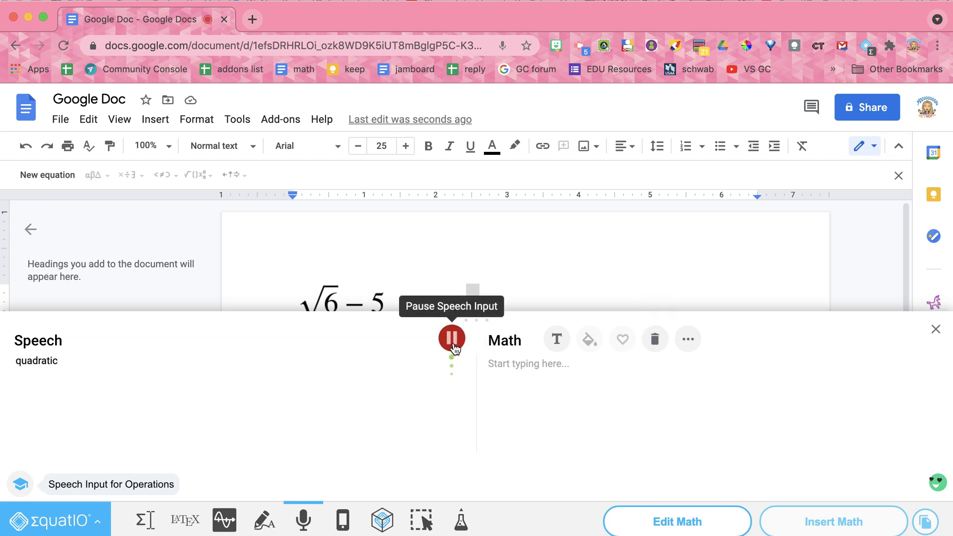
click(453, 342)
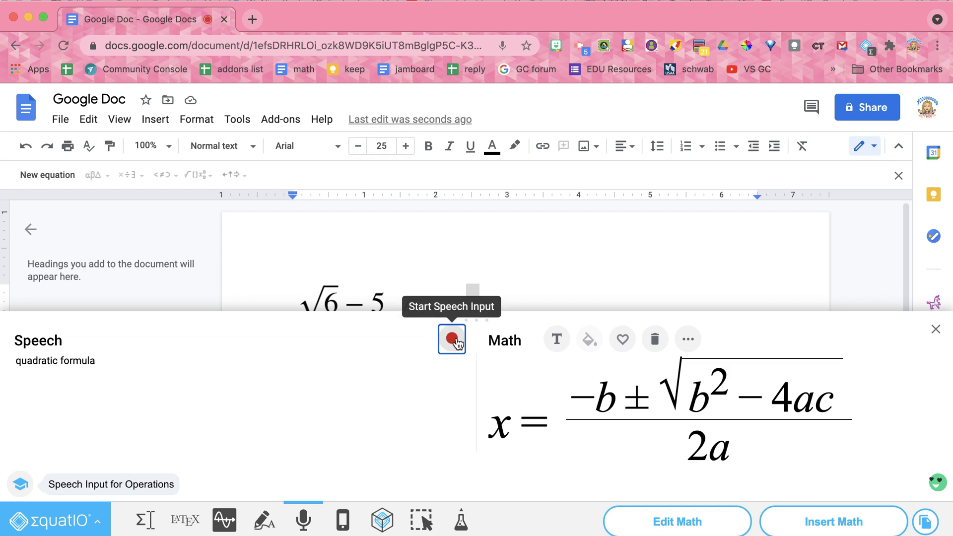
click(832, 529)
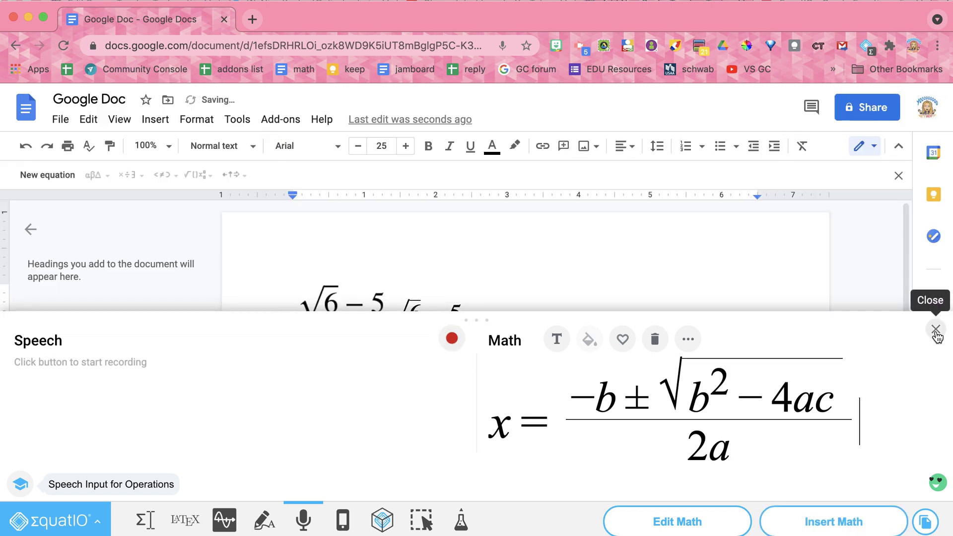
click(935, 330)
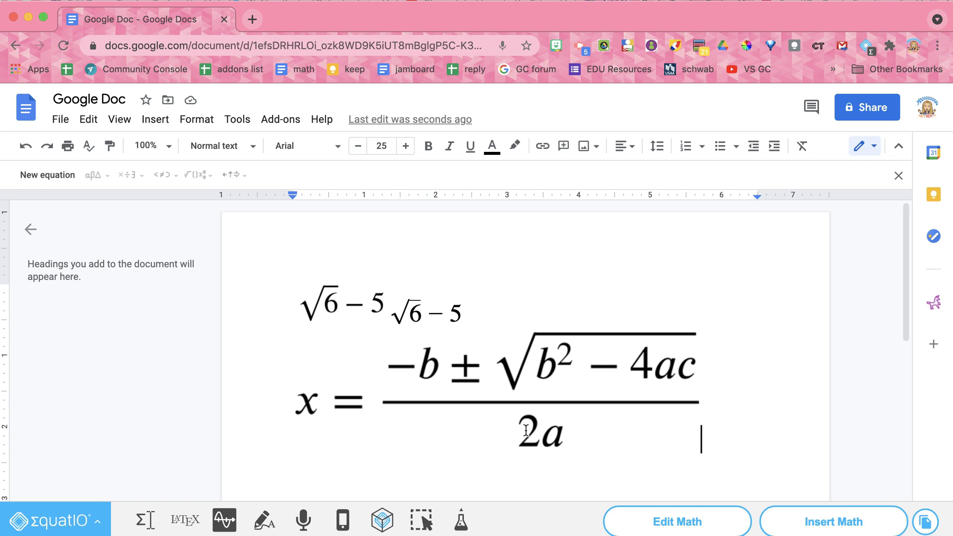
Open a new tab and create a blank presentation via slides.new
key(super+t)
text(slid)
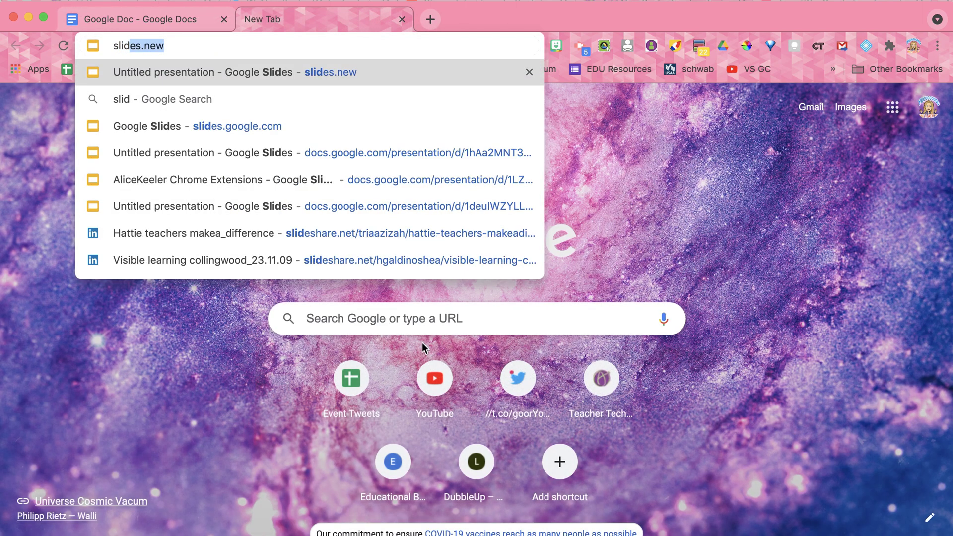
key(Return)
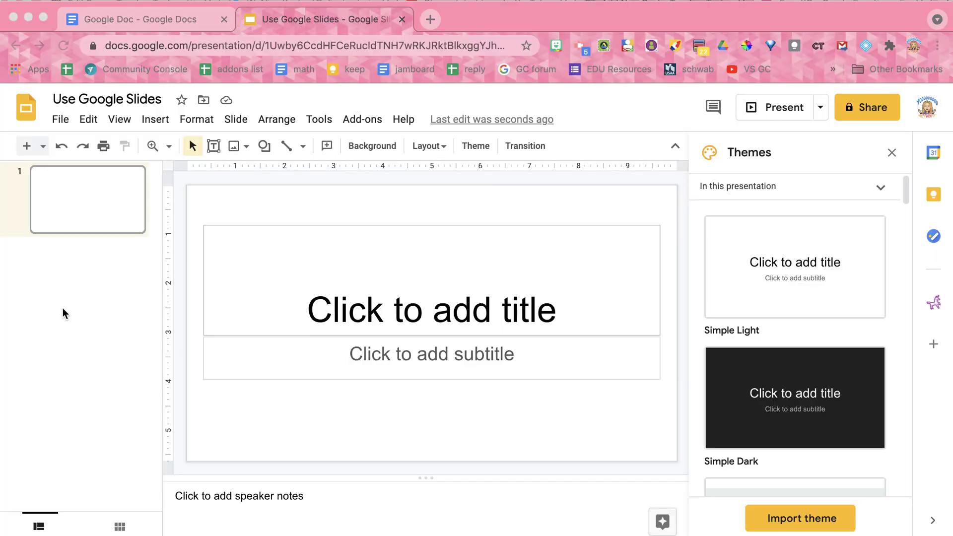
Add a blank second slide and open EquatIO's Speech Input panel
click(43, 146)
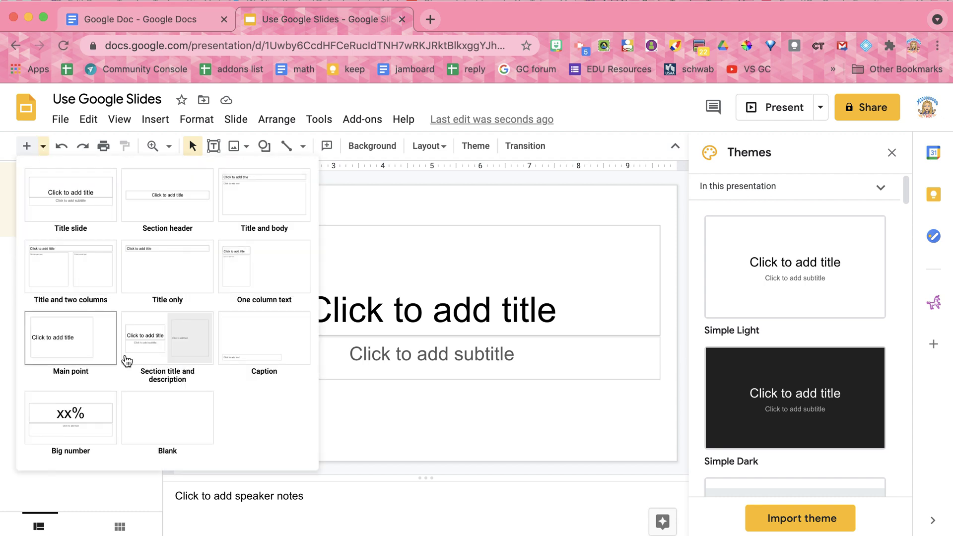
click(159, 429)
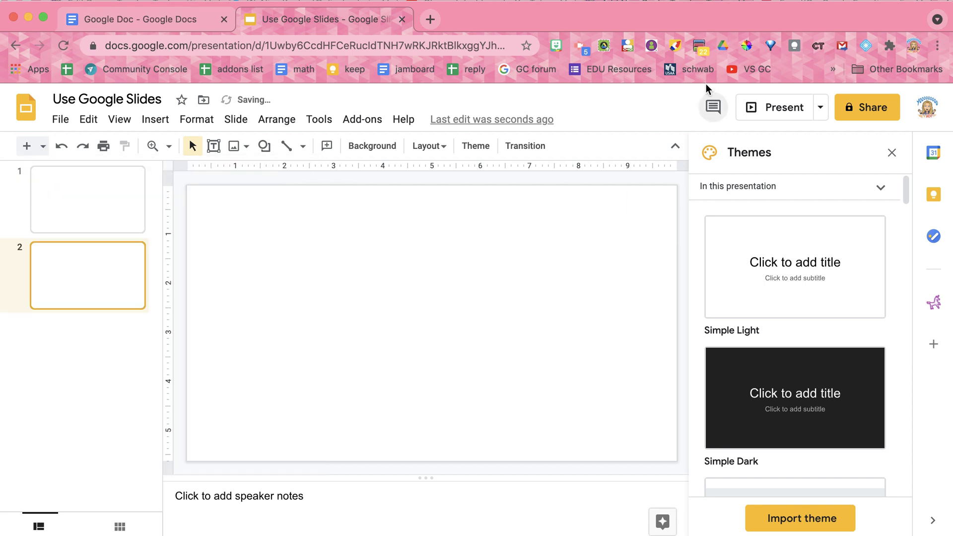
click(865, 48)
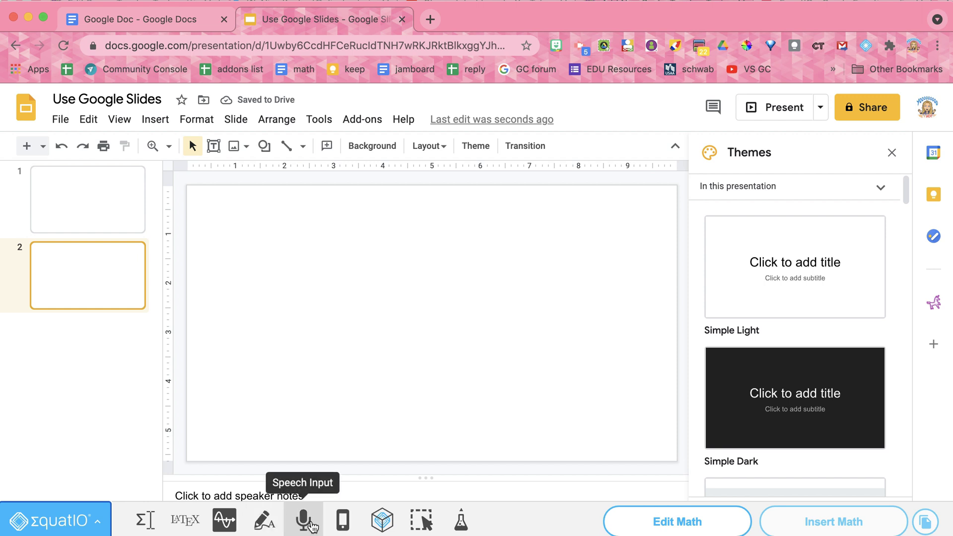
click(312, 525)
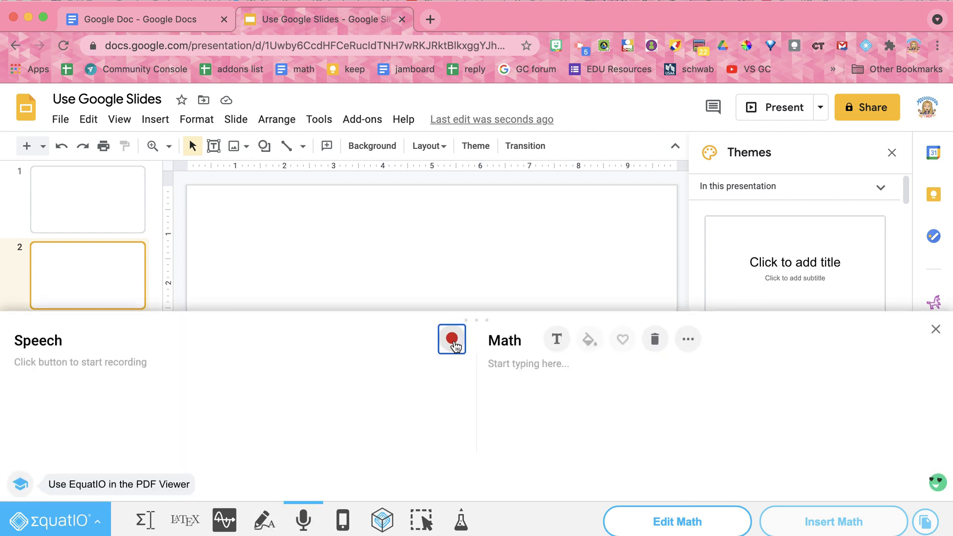
Dictate '1 over the square root of 6' and insert 1/√6 onto slide 2
click(452, 342)
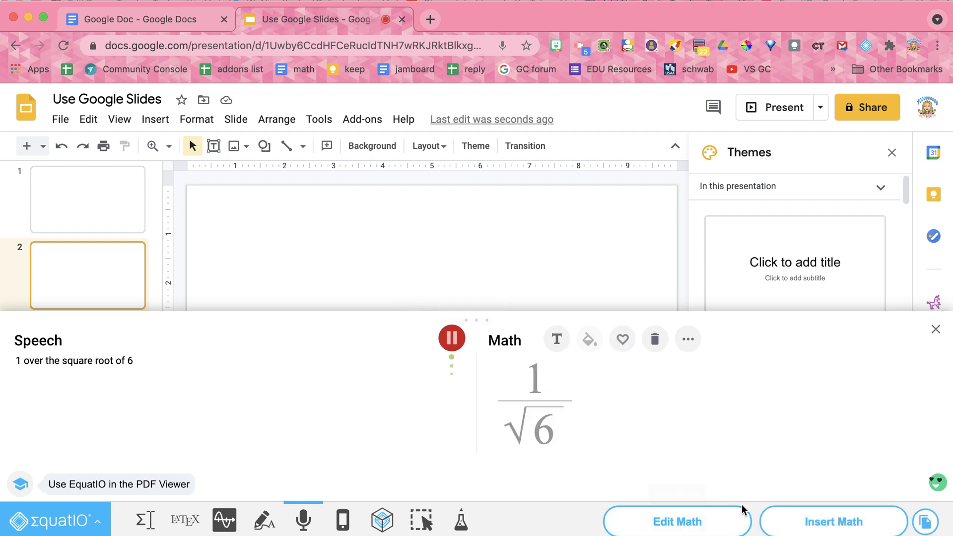
click(450, 338)
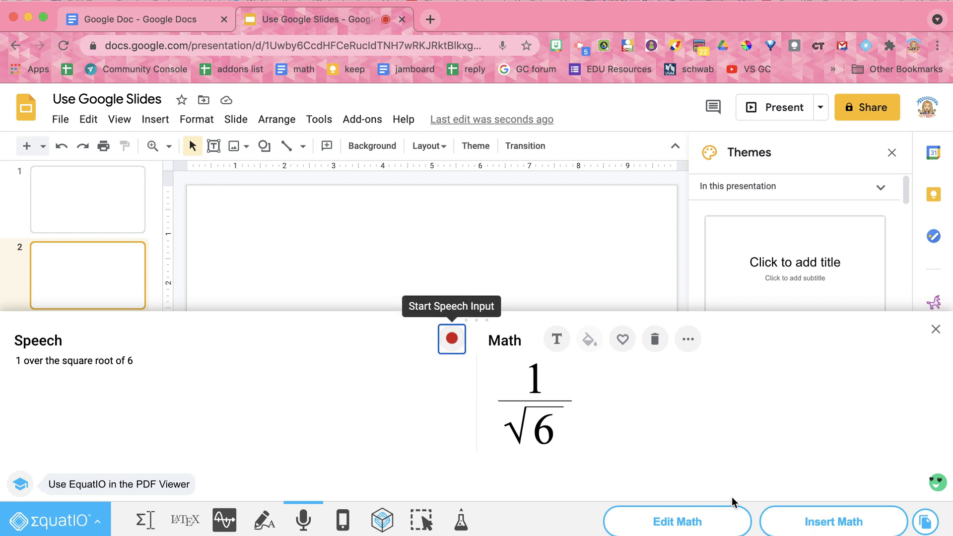
click(811, 529)
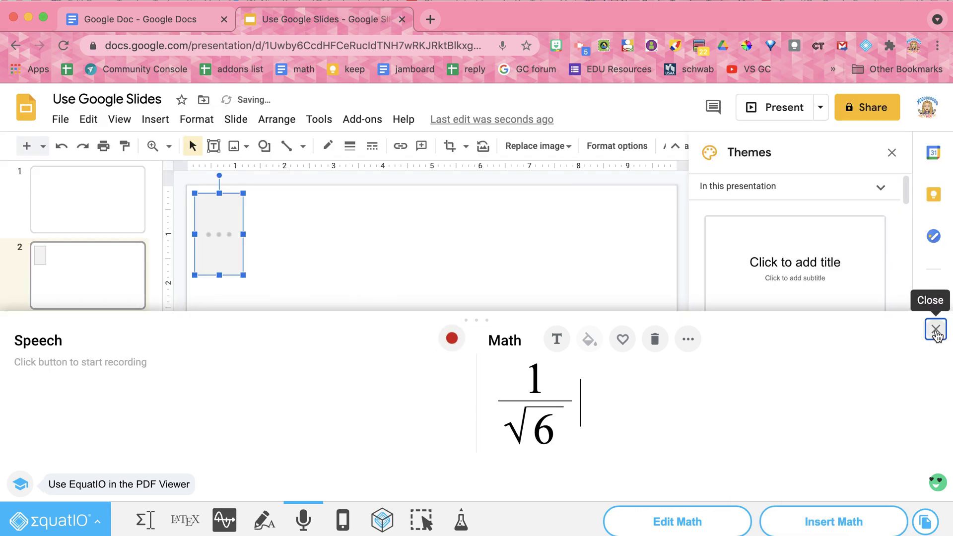
click(935, 329)
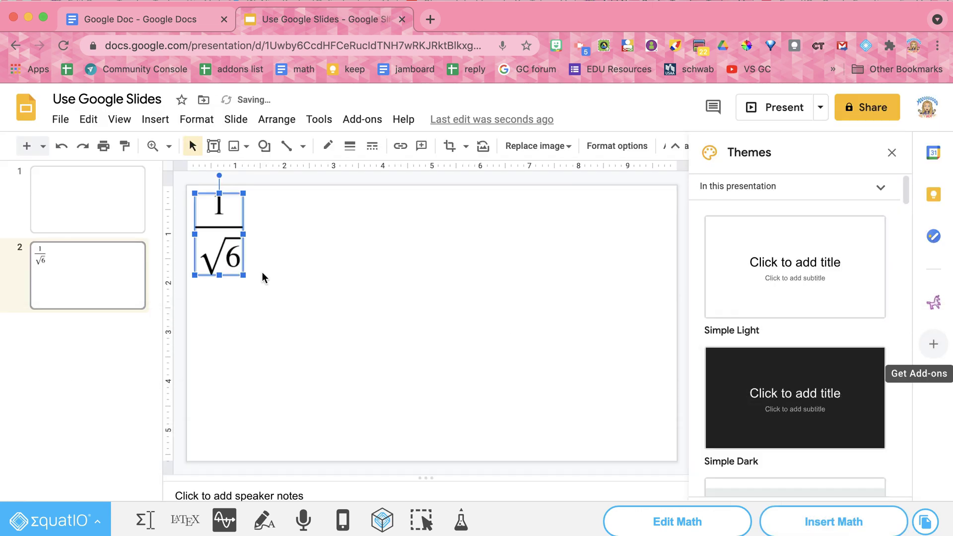
click(256, 401)
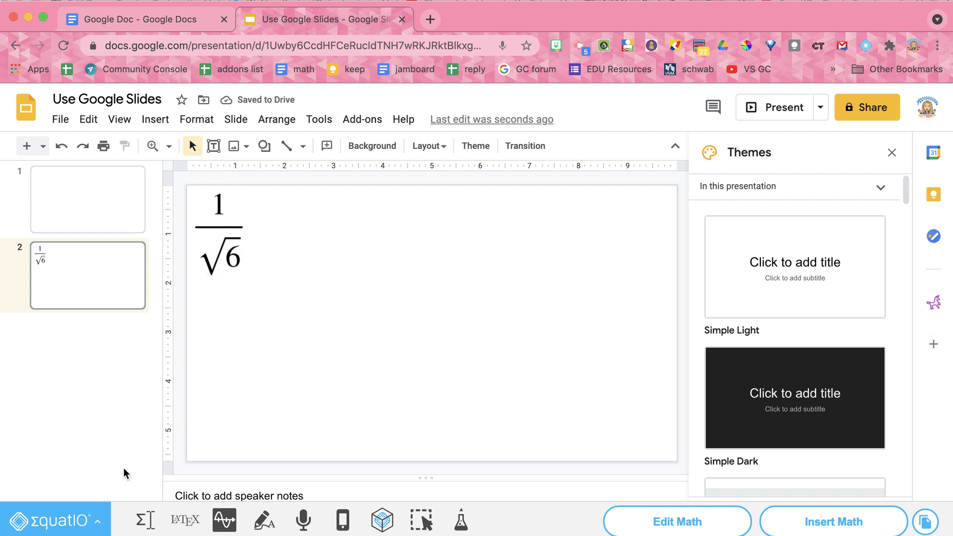
click(100, 524)
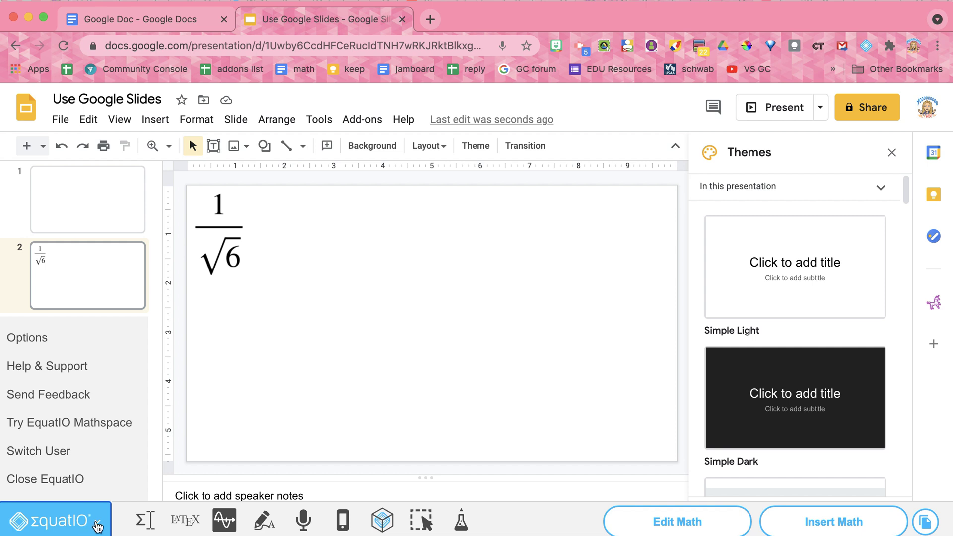
click(58, 349)
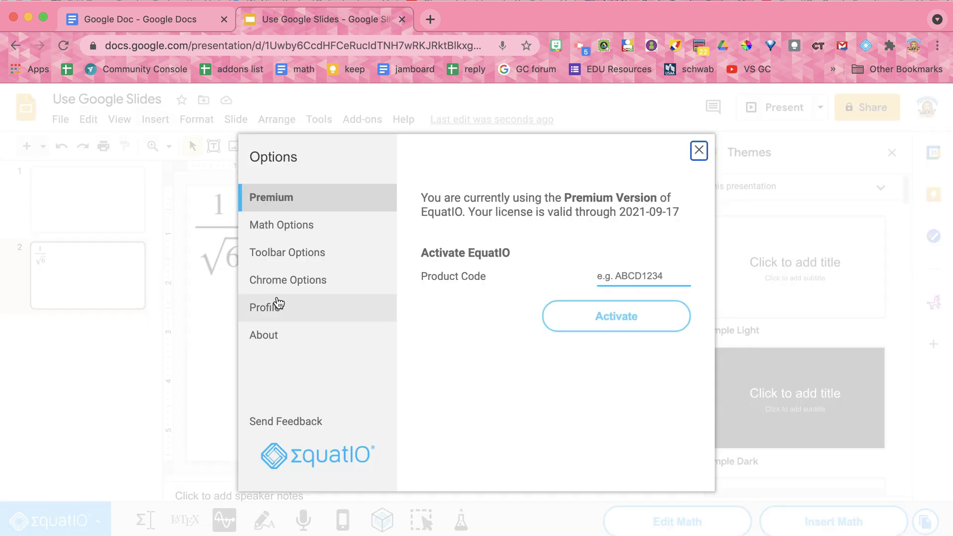
click(282, 233)
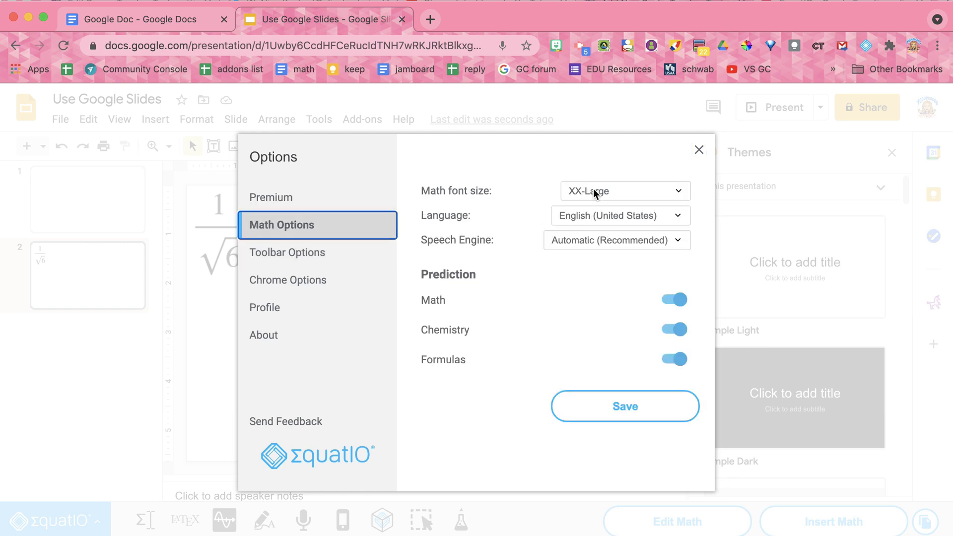
click(594, 193)
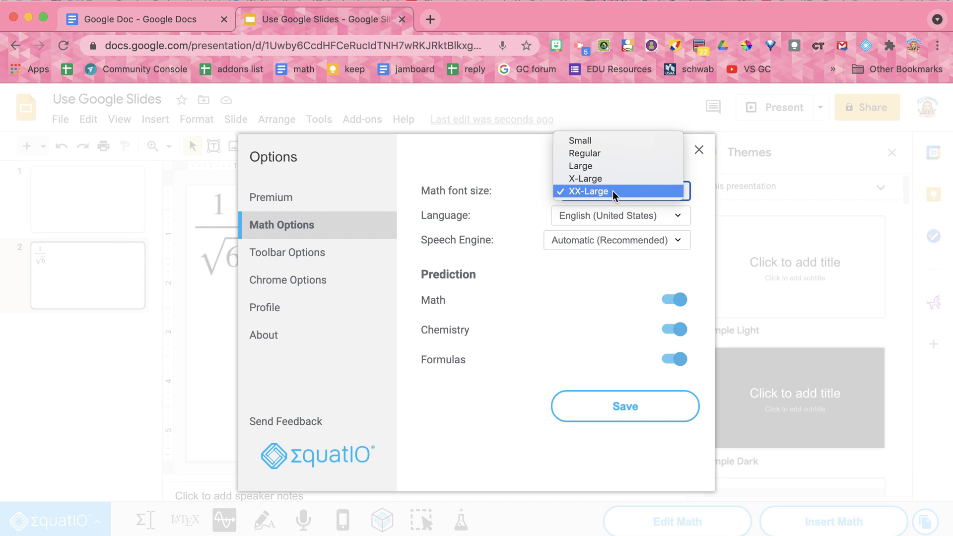
click(699, 150)
click(699, 150)
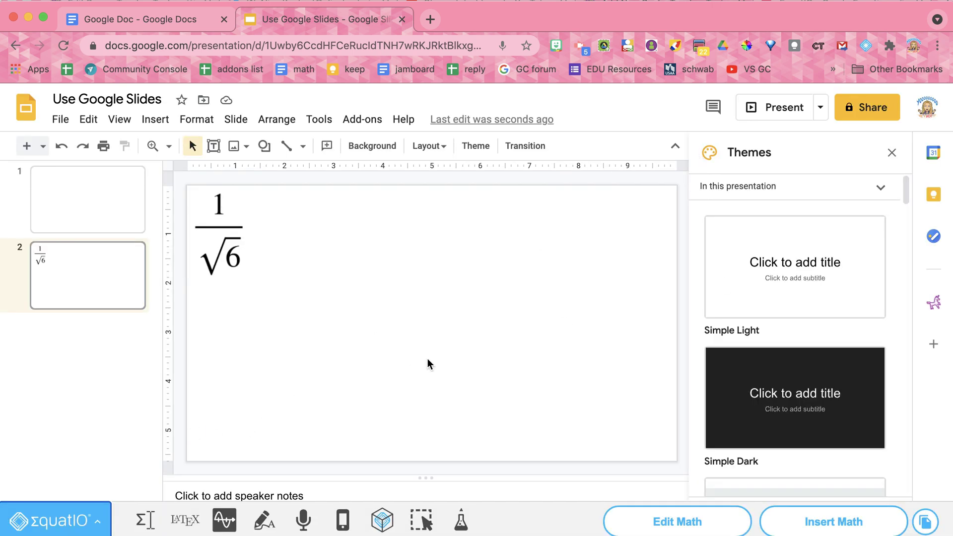
Close the EquatIO toolbar and bring it back up
click(97, 522)
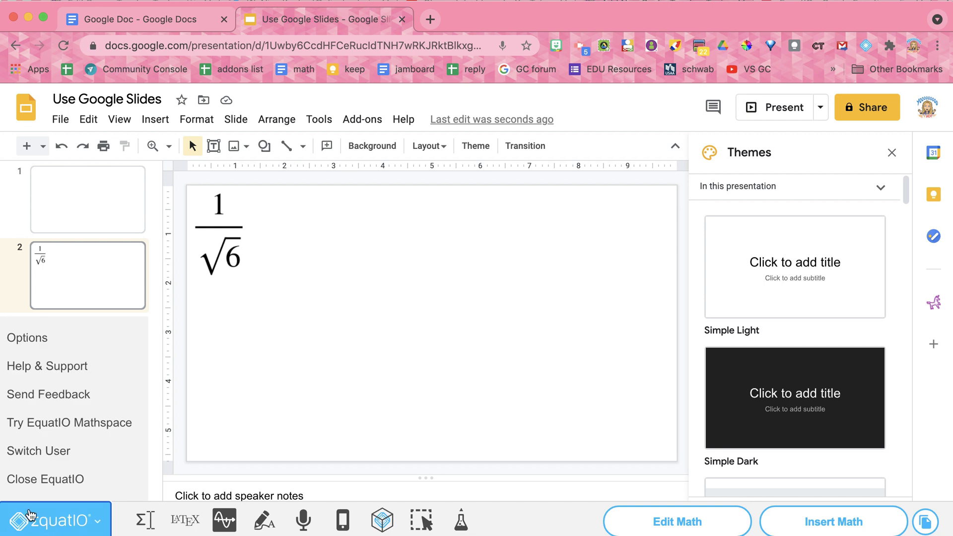
click(58, 487)
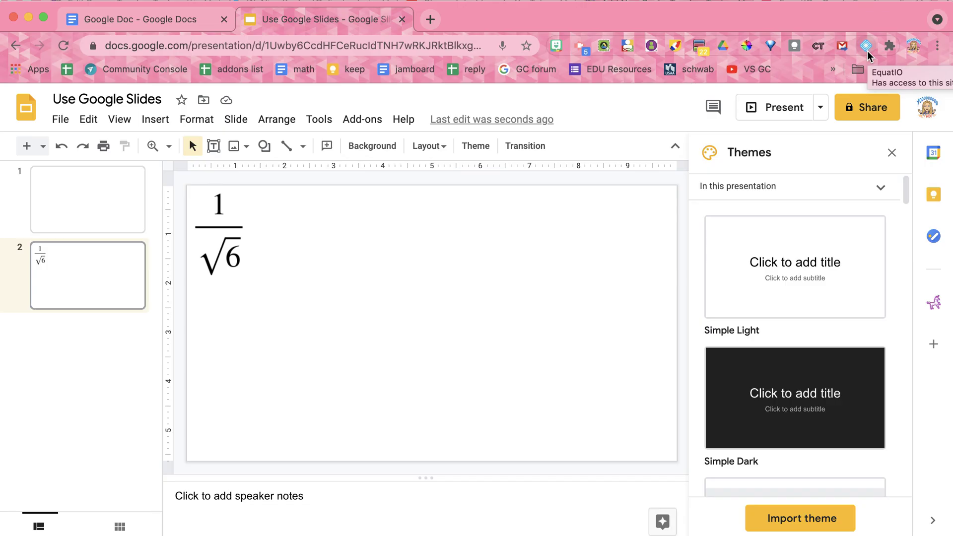
click(867, 51)
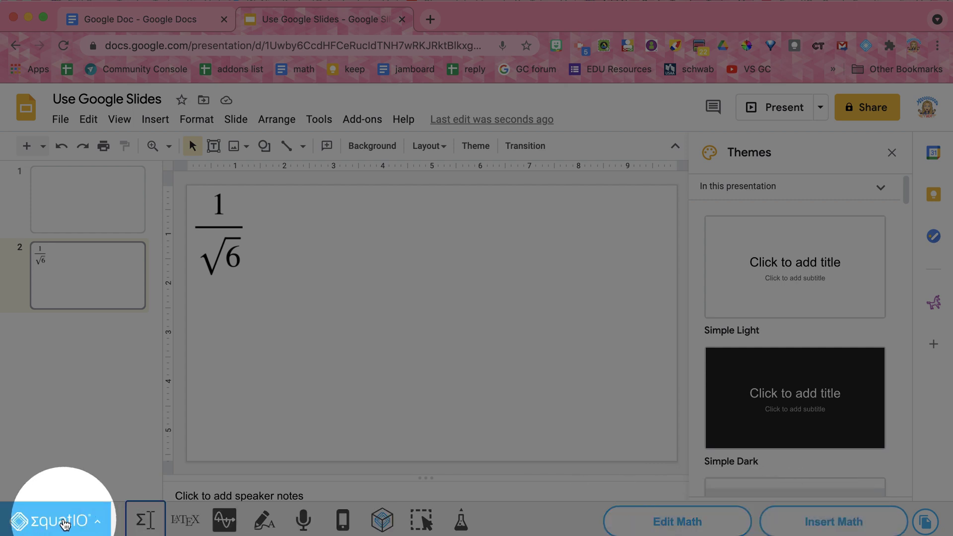
Check in EquatIO Options that the math font size is XX-Large
click(82, 523)
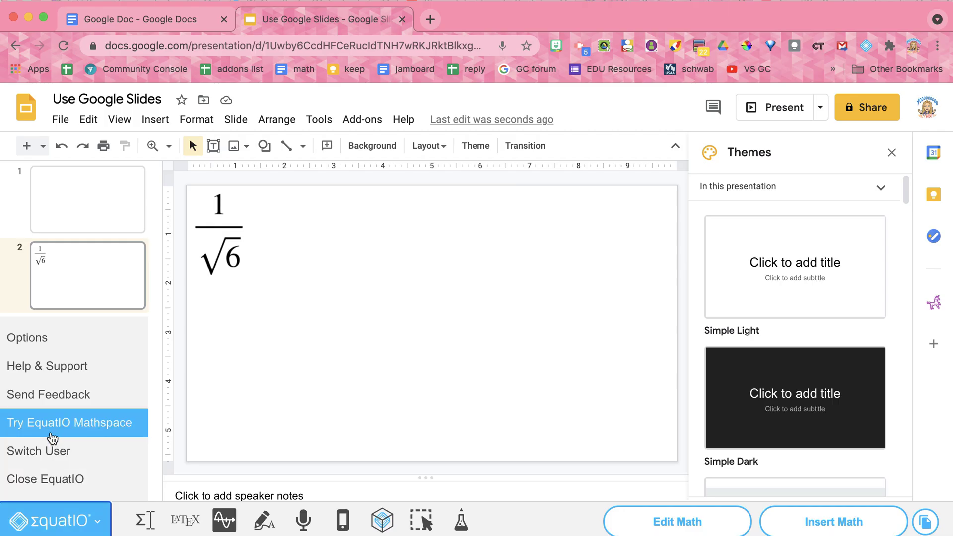
click(51, 342)
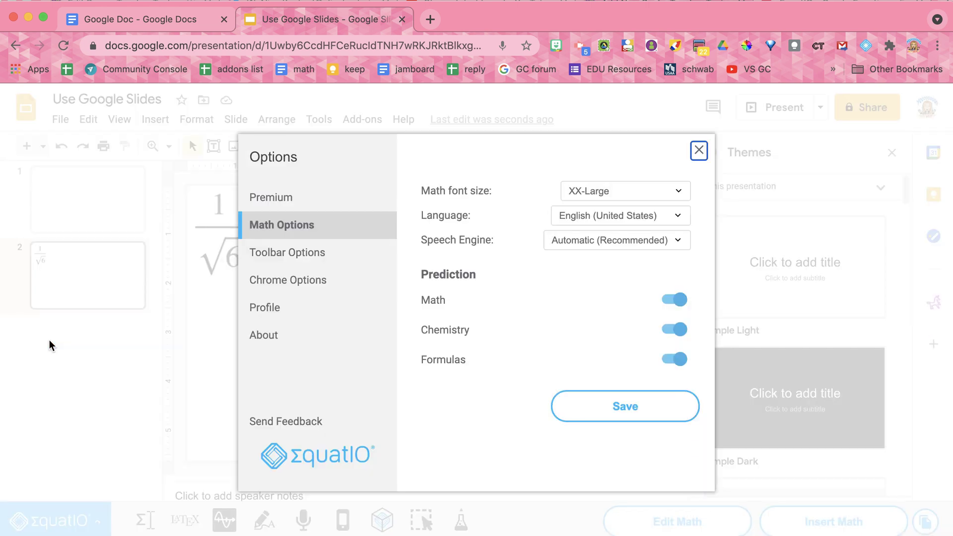
click(628, 192)
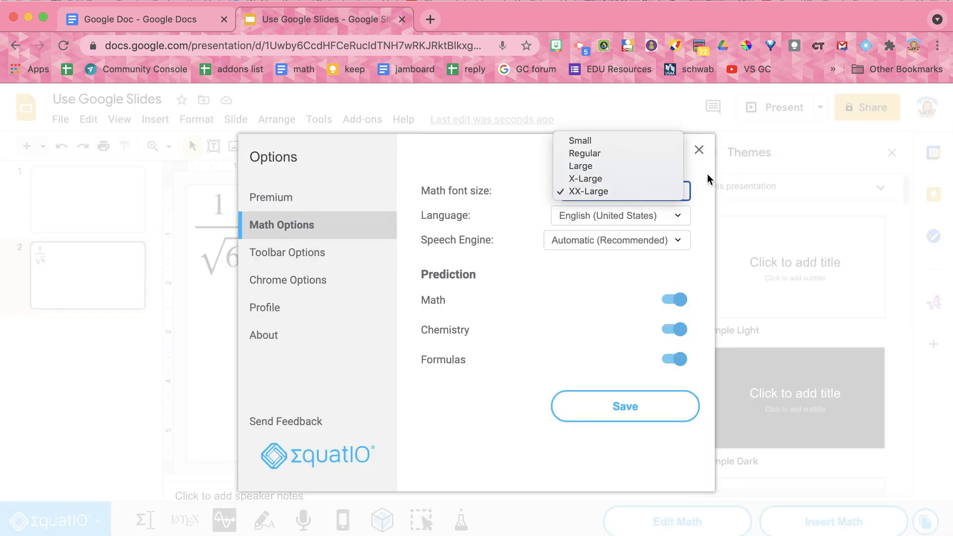
click(700, 150)
click(700, 149)
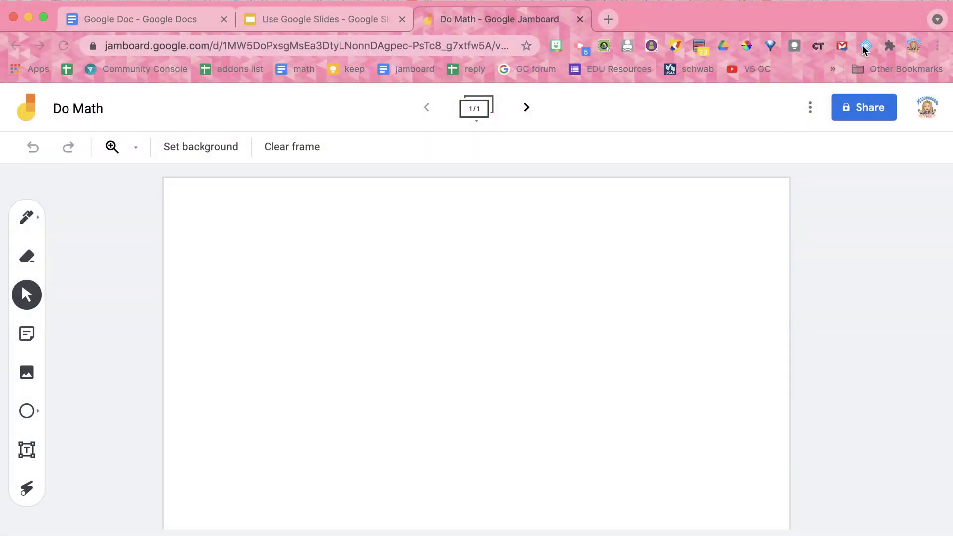
Bring up the EquatIO math toolbar beneath the blank Do Math Jamboard
click(866, 47)
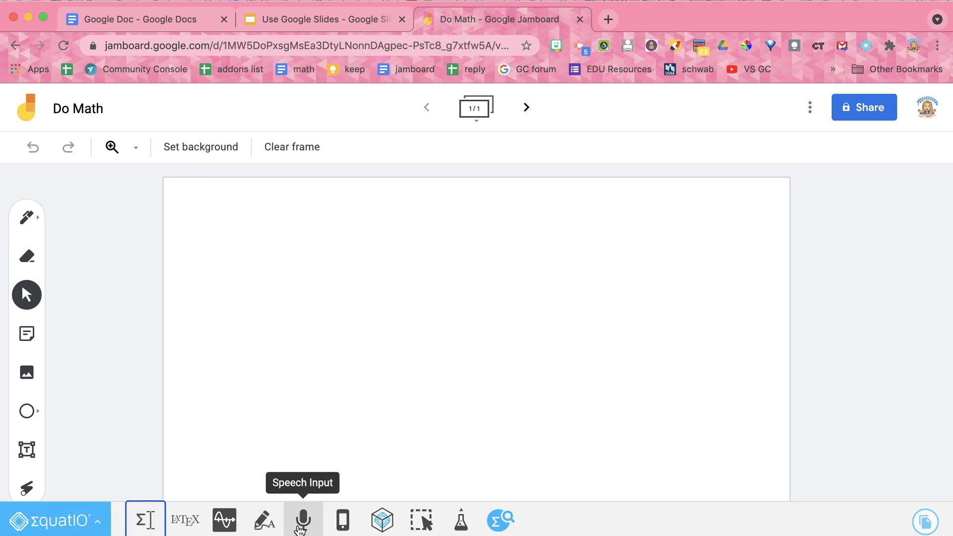
Dictate math with EquatIO Speech Input, delete the stray +i1, and complete it as x/2+√6^2
click(301, 528)
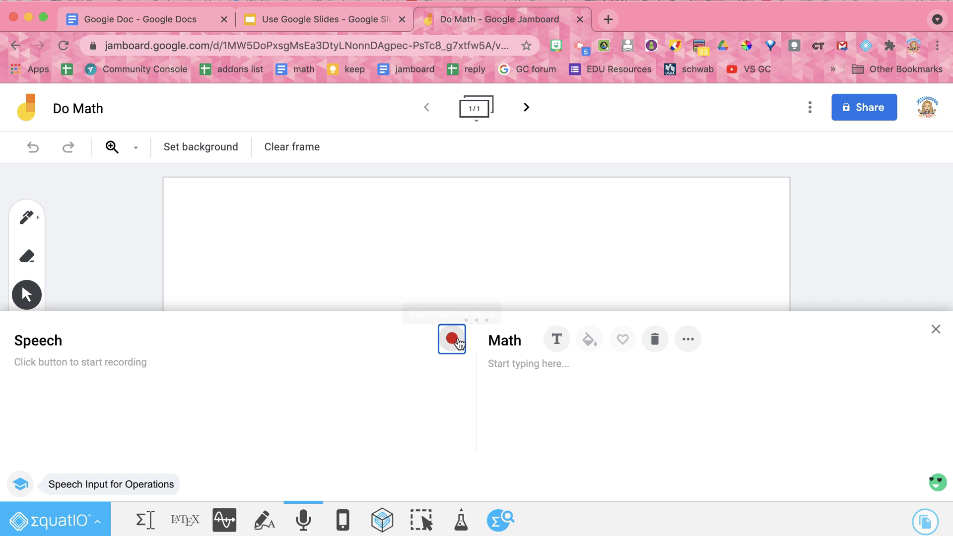
click(452, 340)
click(280, 130)
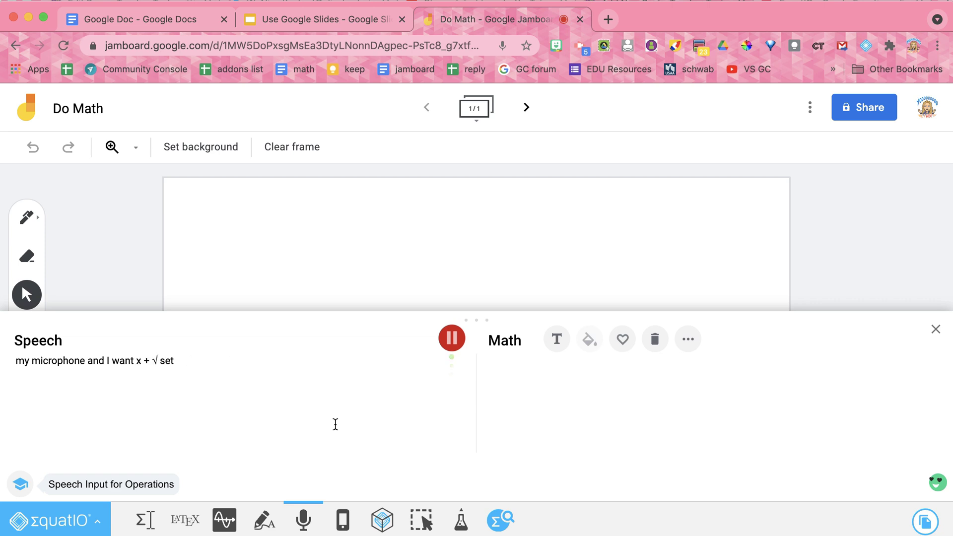
click(449, 343)
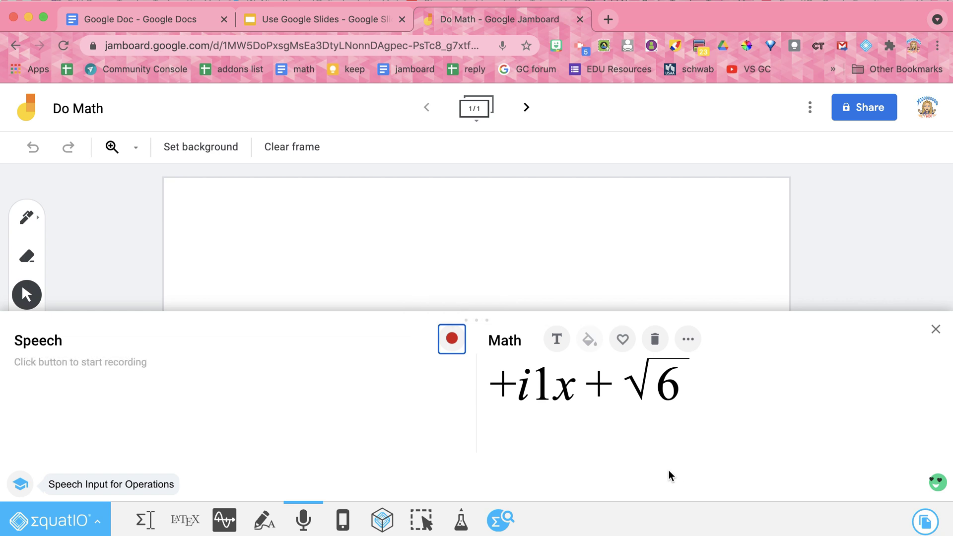
drag(564, 392, 490, 393)
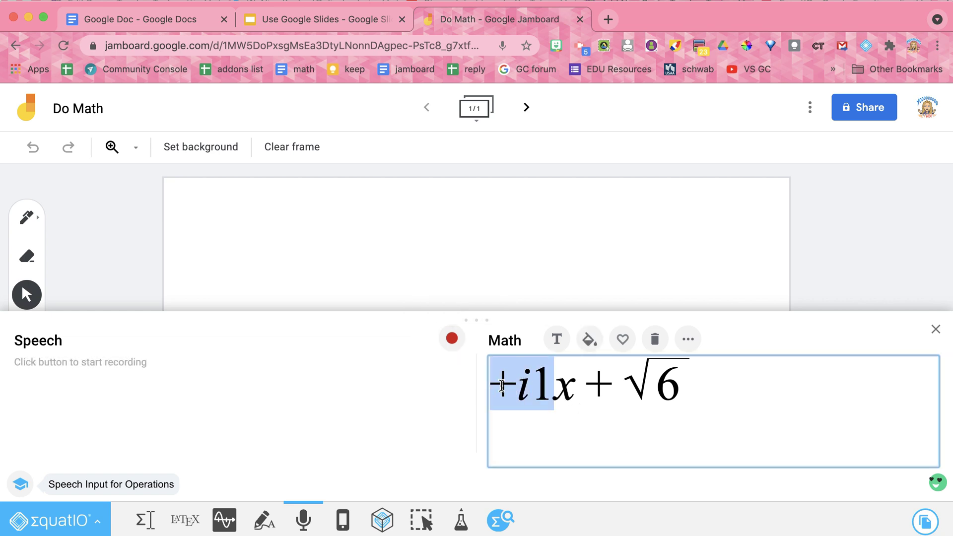
key(BackSpace)
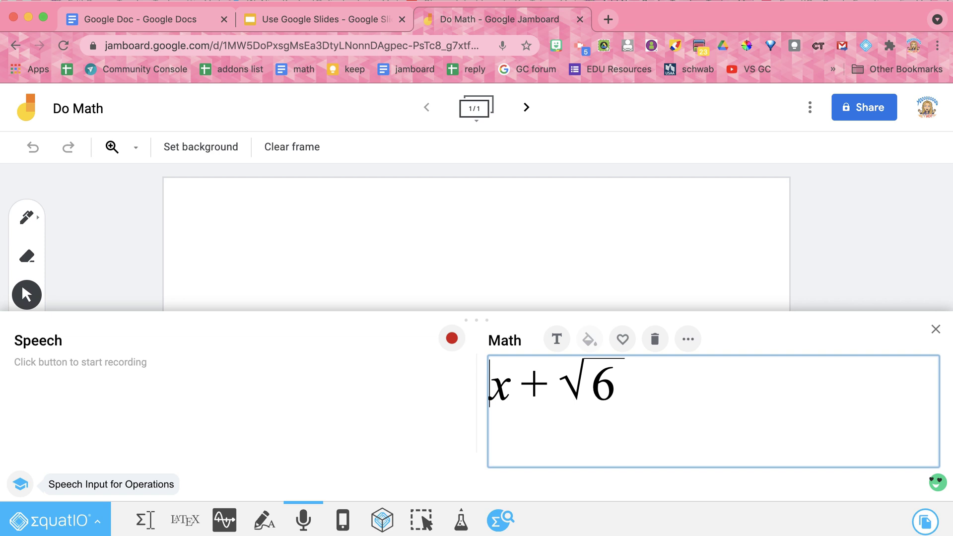
text(/2+√6)
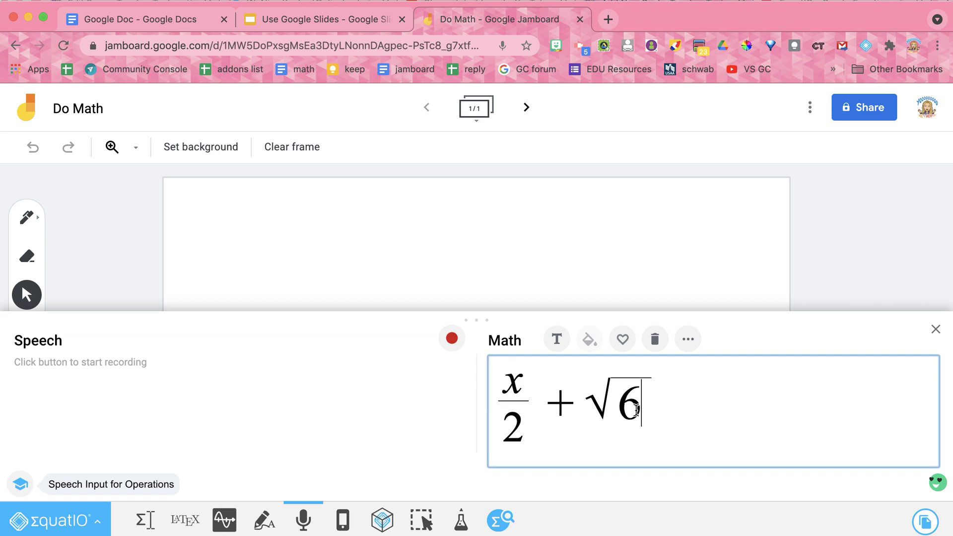
text(^2)
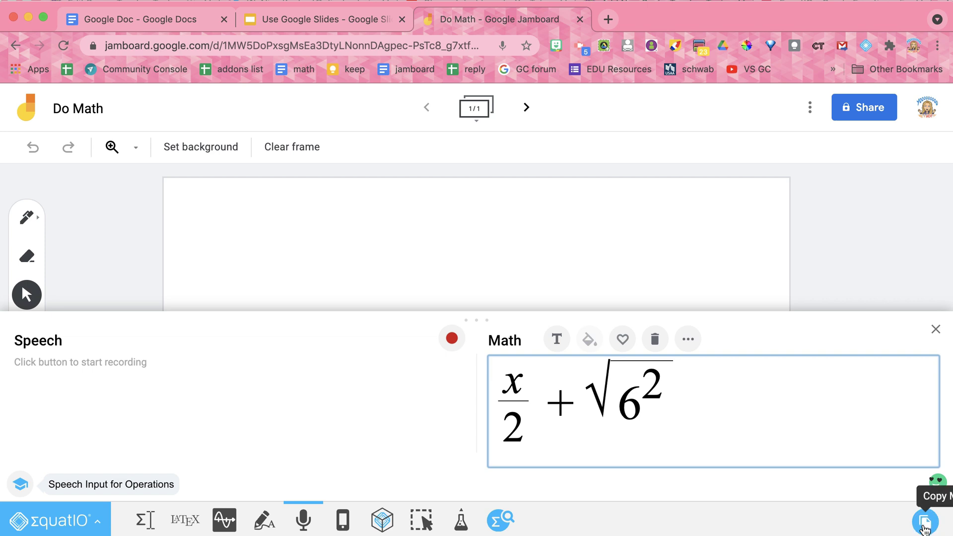
Copy the x/2 + √(6²) math as an image and paste it onto the Jamboard board
click(924, 521)
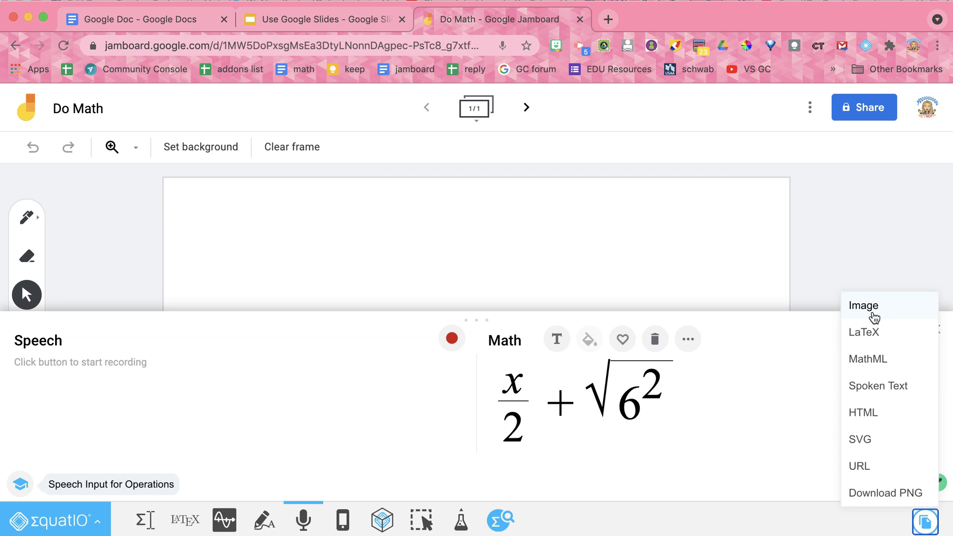
click(875, 318)
click(598, 435)
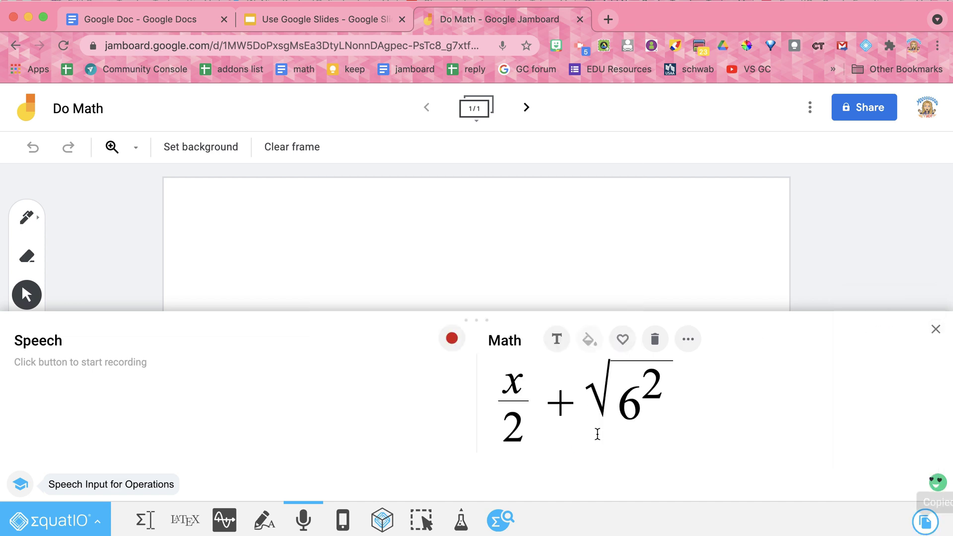
click(936, 330)
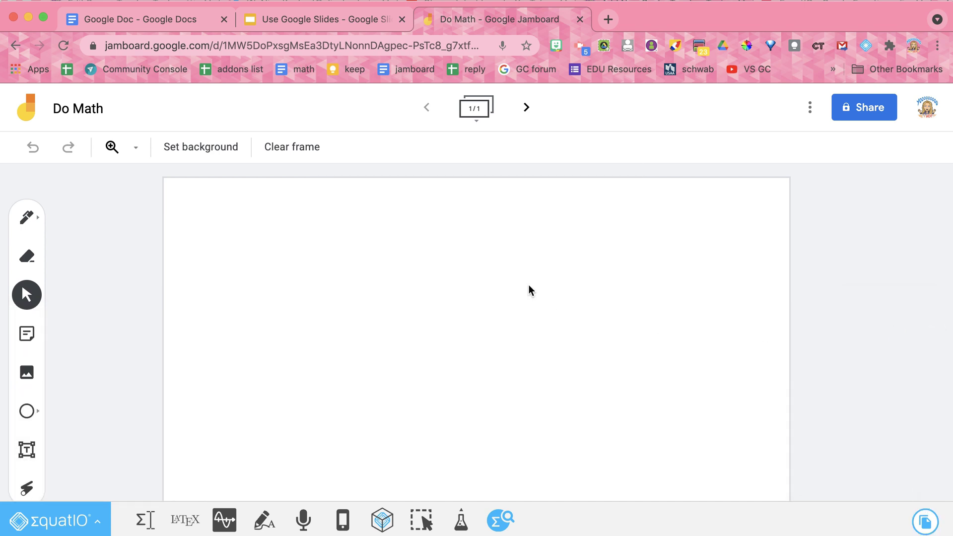
key(super+v)
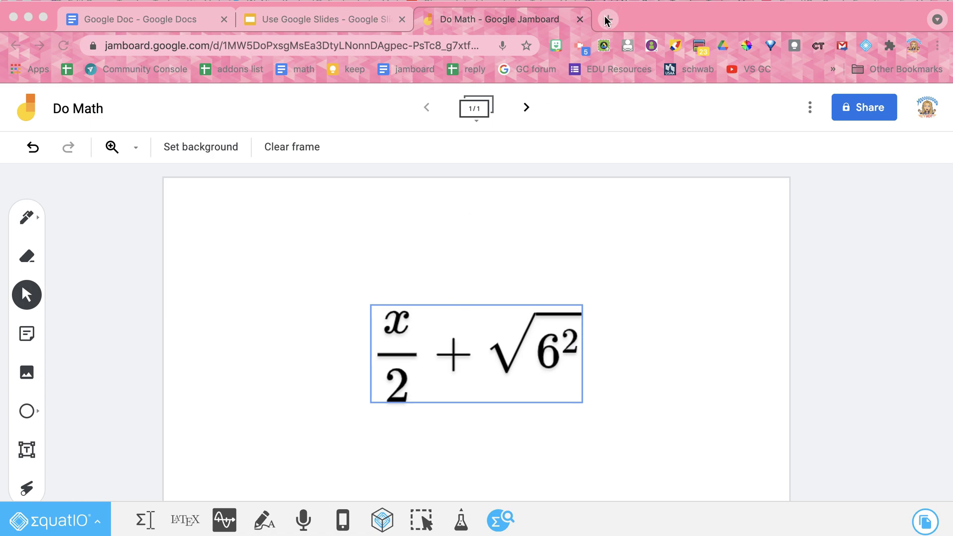
click(607, 19)
Create a new blank Google Form using forms.new
text(form)
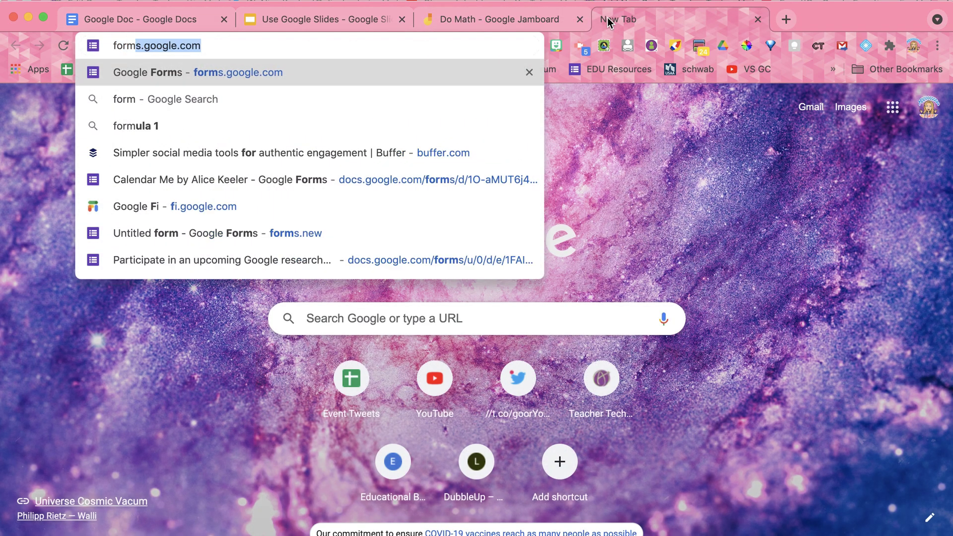
text(s.new)
key(Return)
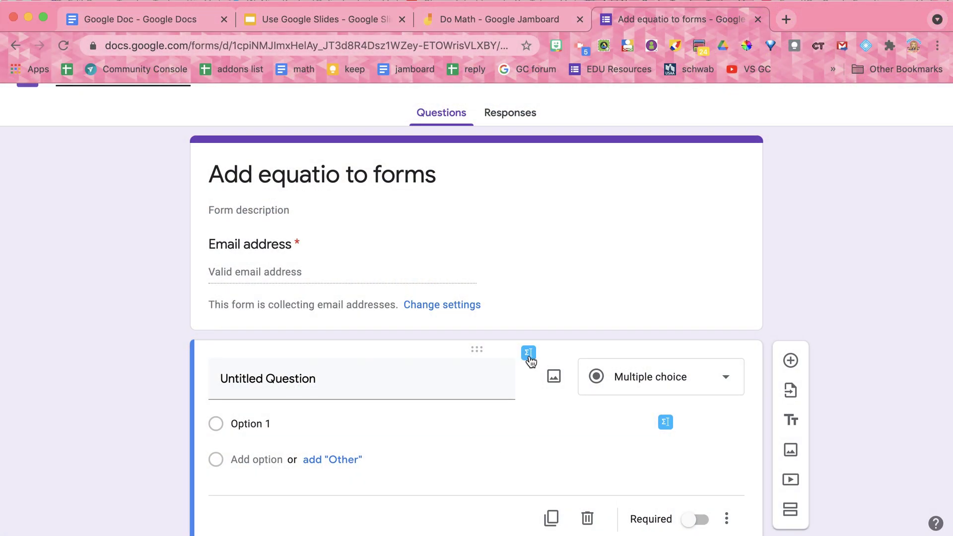
Dictate 'square root of 9' in EquatIO and insert the √9 image under the question
click(529, 354)
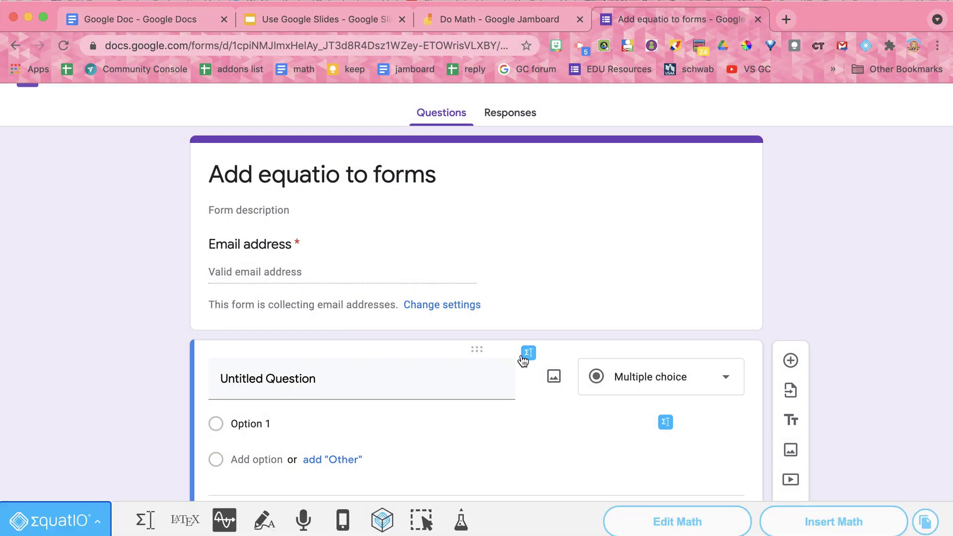
click(263, 519)
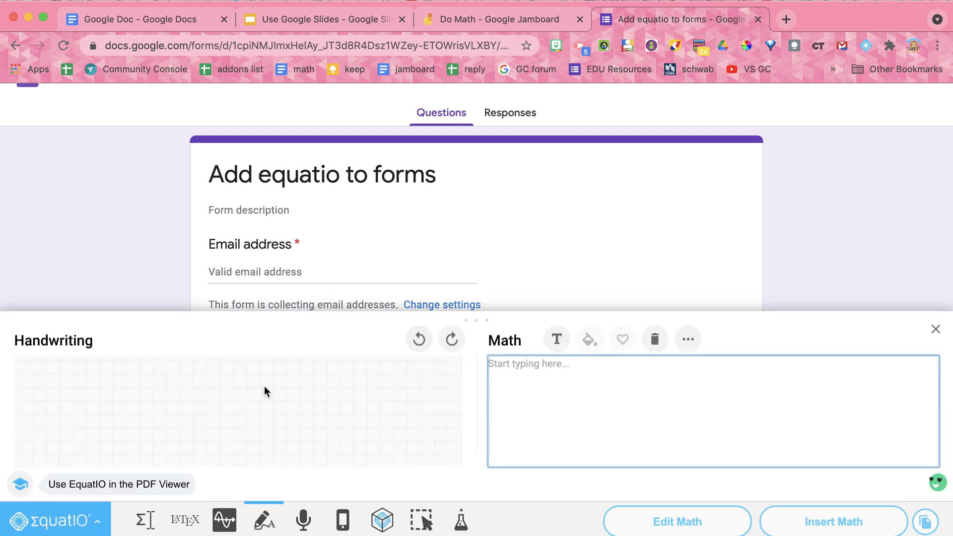
click(303, 520)
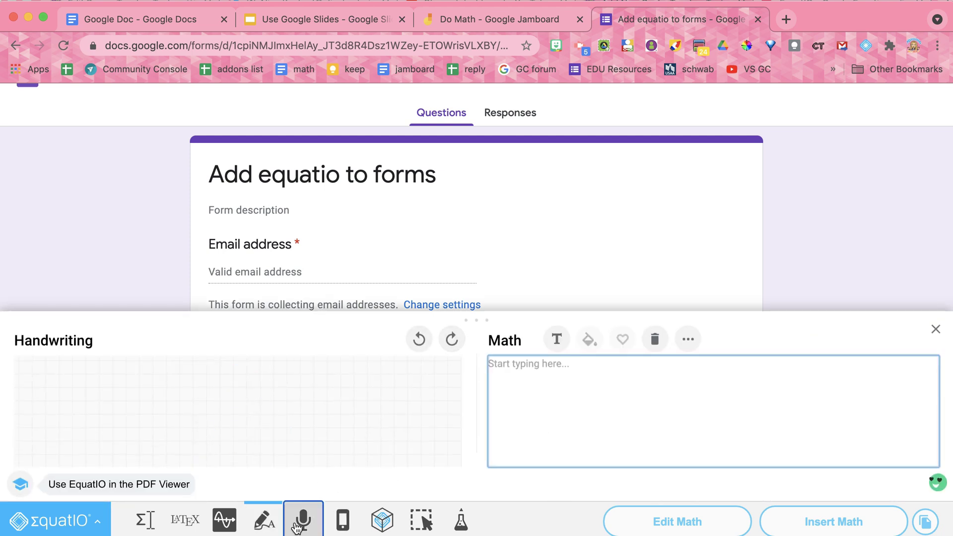
click(443, 352)
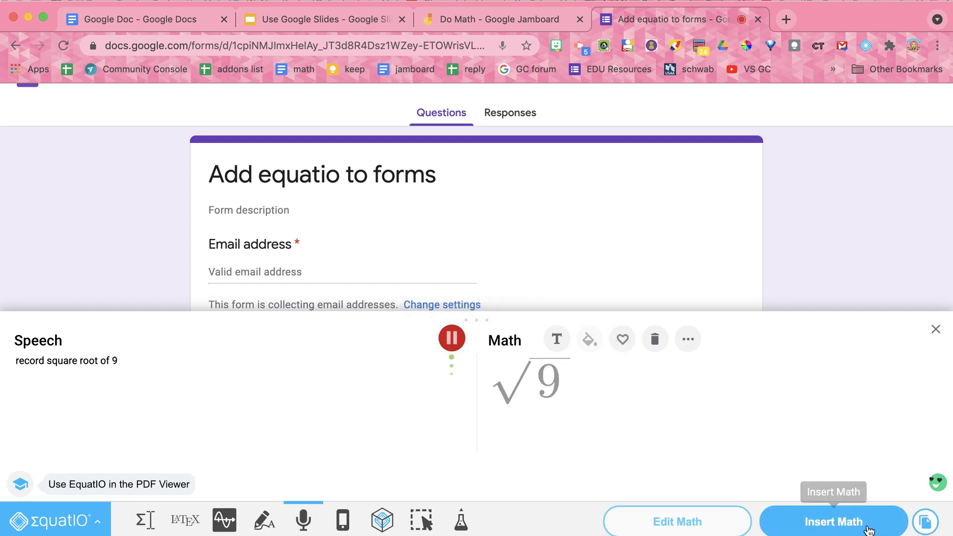
click(451, 338)
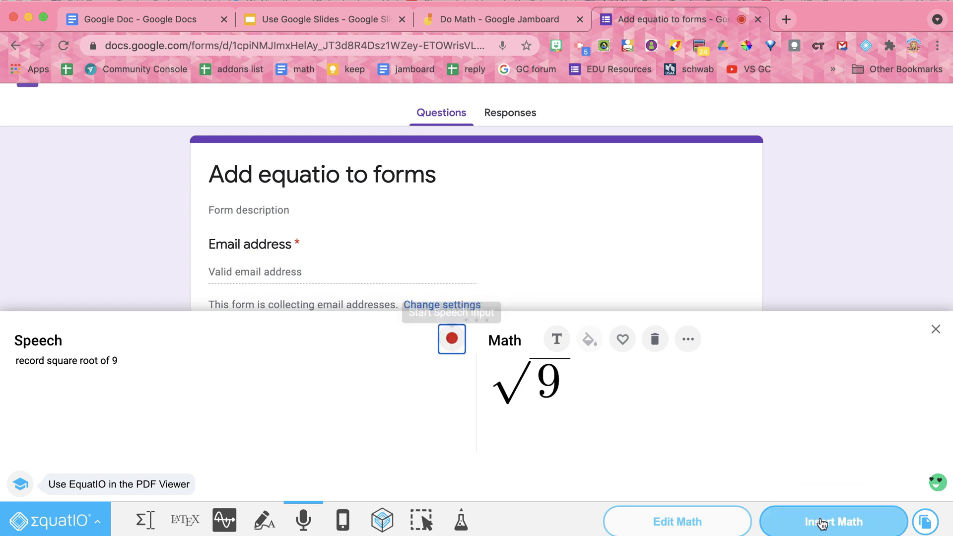
click(824, 522)
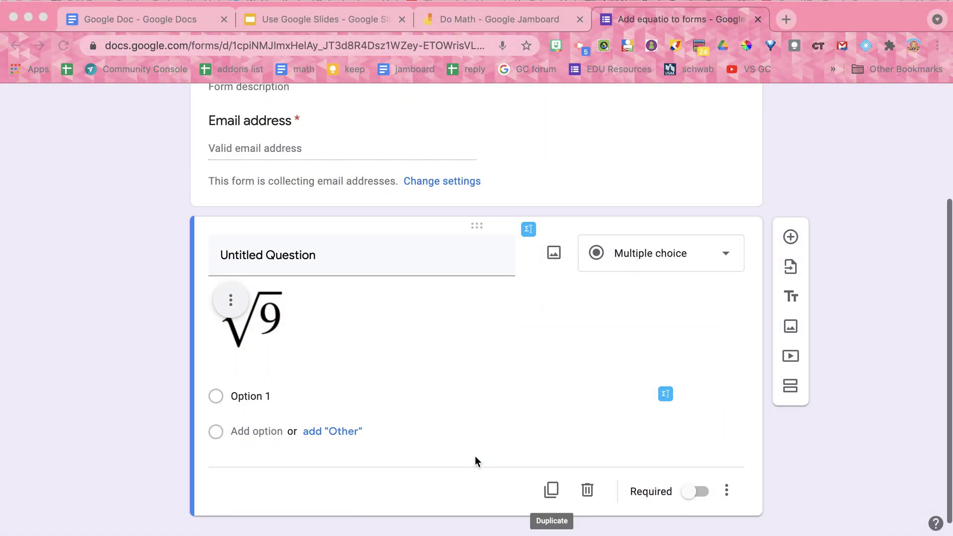
click(302, 395)
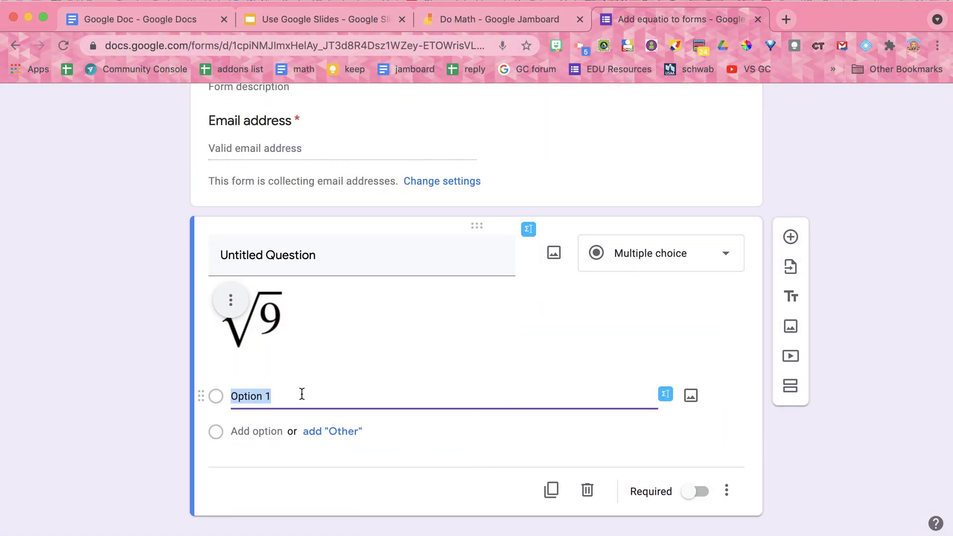
Enter answer choices 3 and 6, then add a third answer option
text(3)
click(272, 429)
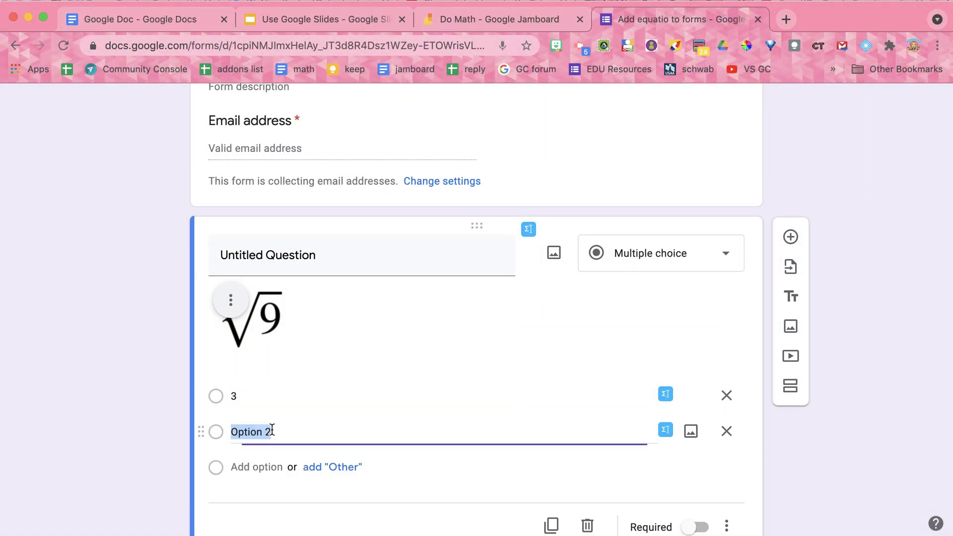
text(6)
click(267, 467)
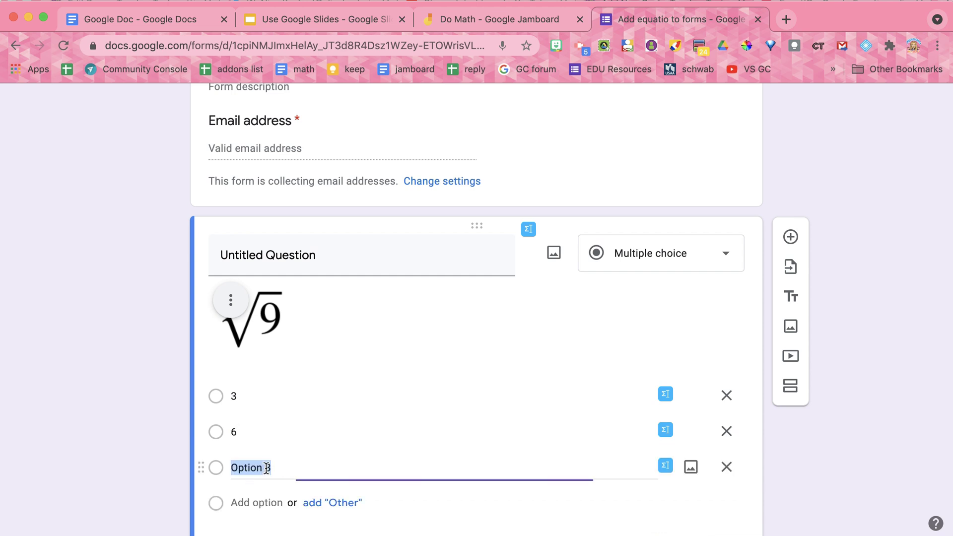
Attach a √3 equation image to the third option by changing √9 to √3
click(665, 471)
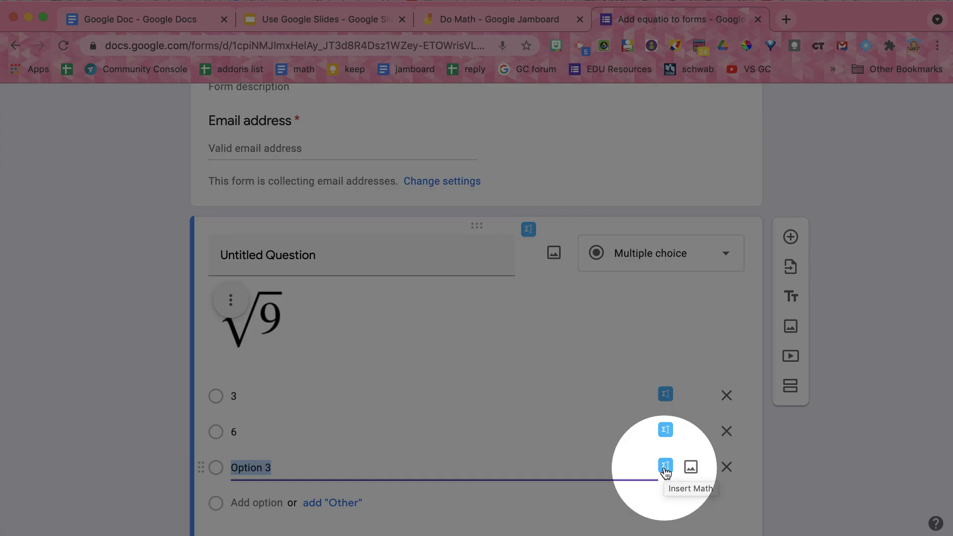
click(553, 389)
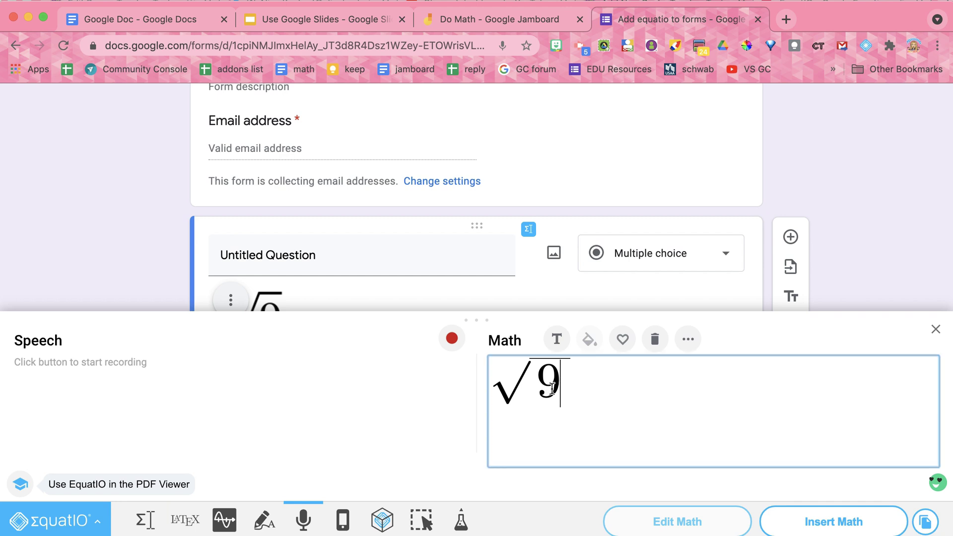
key(BackSpace)
text(3)
click(820, 521)
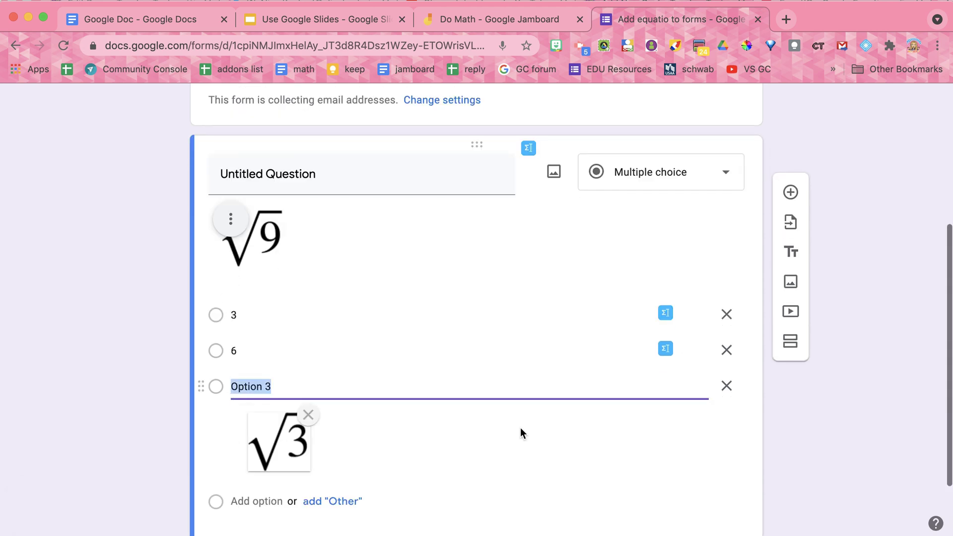
Add a fourth option and insert a dictated 'square root of 6' equation image into it
click(243, 418)
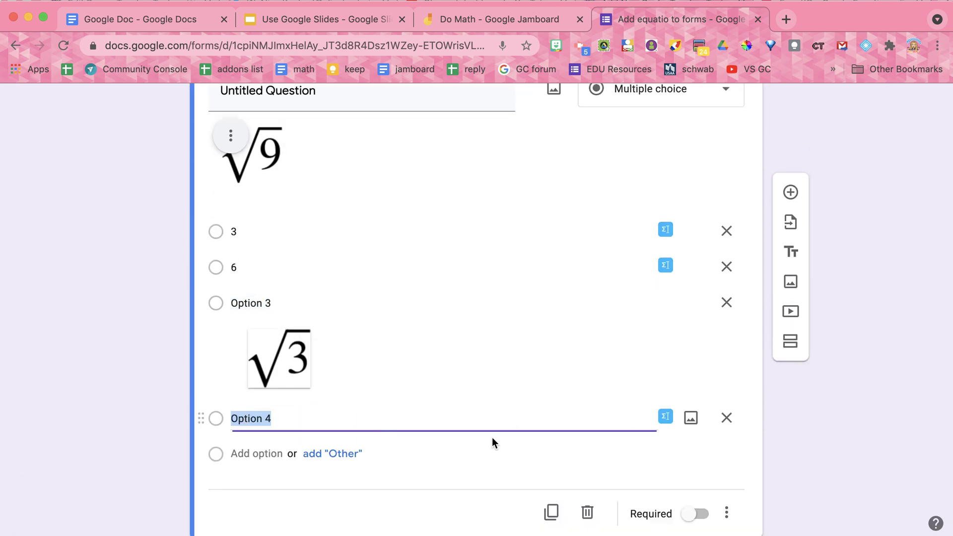
click(664, 417)
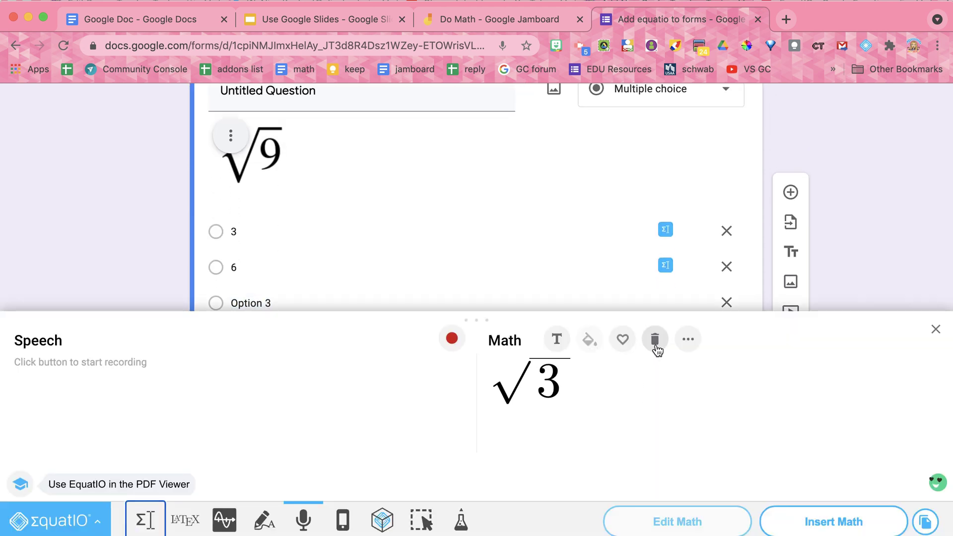
click(655, 339)
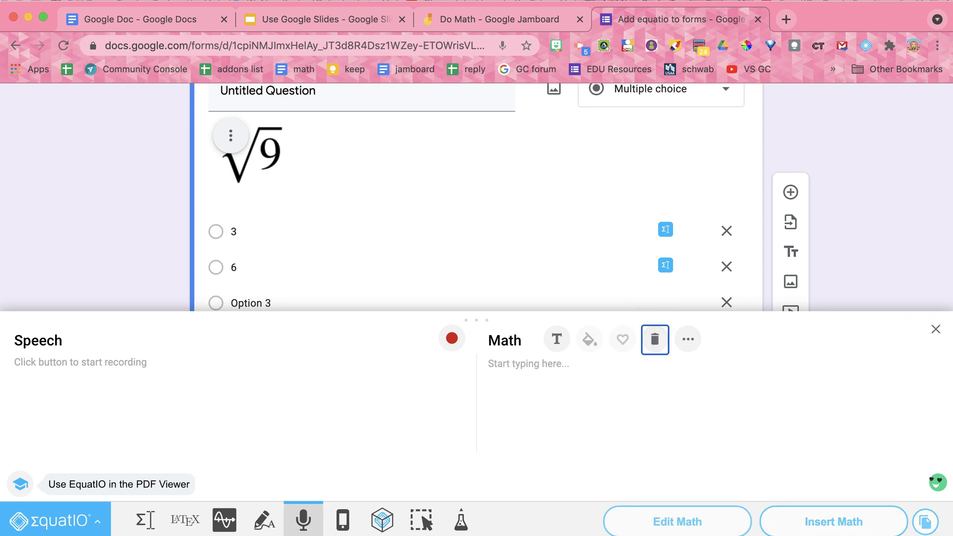
click(302, 519)
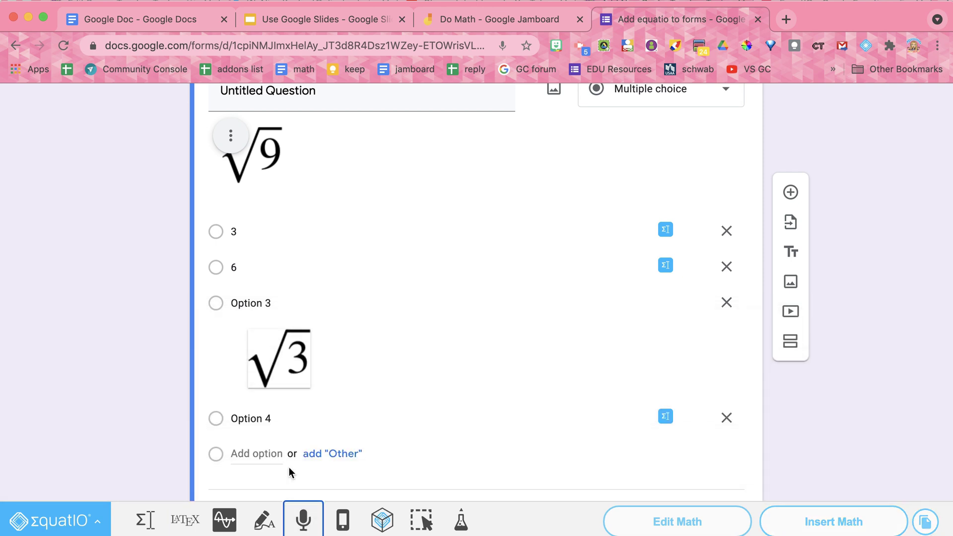
click(302, 519)
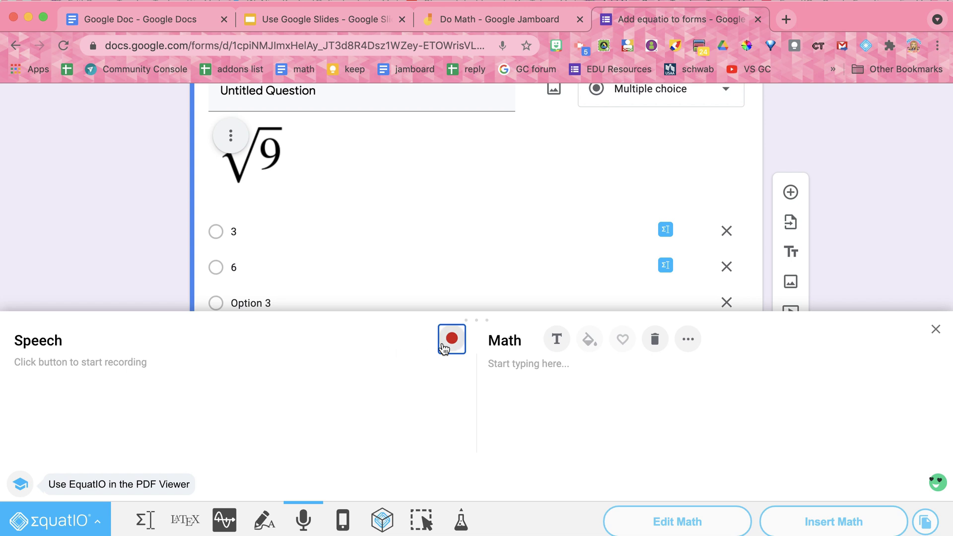
click(443, 346)
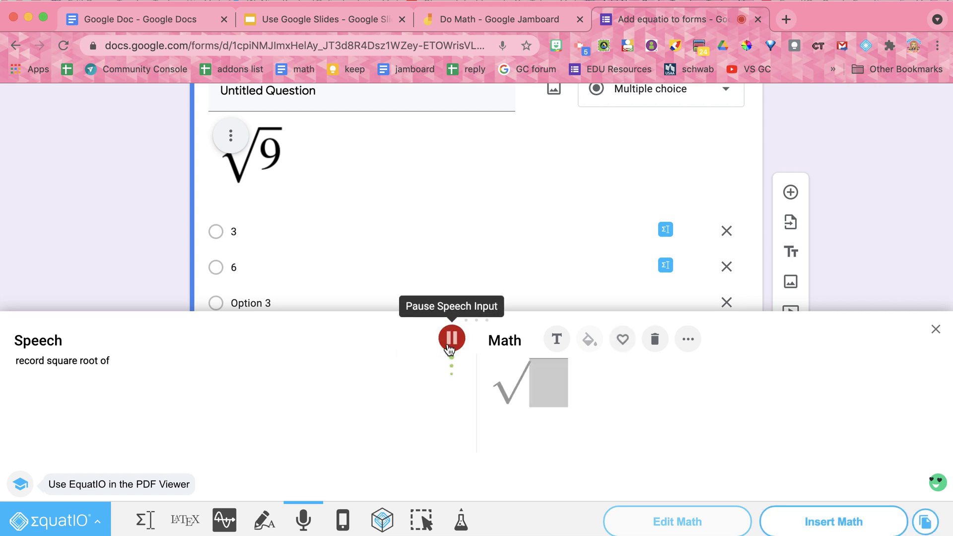
click(452, 338)
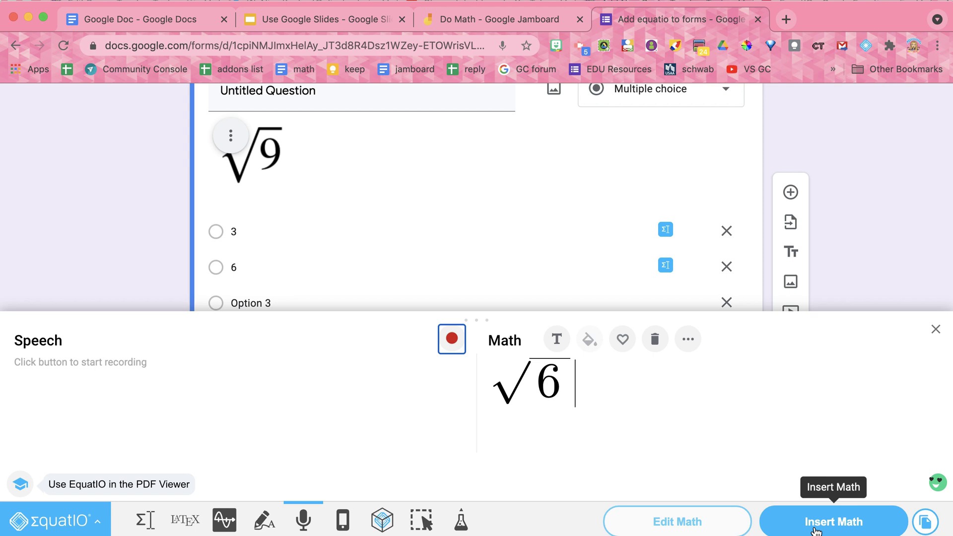
click(815, 530)
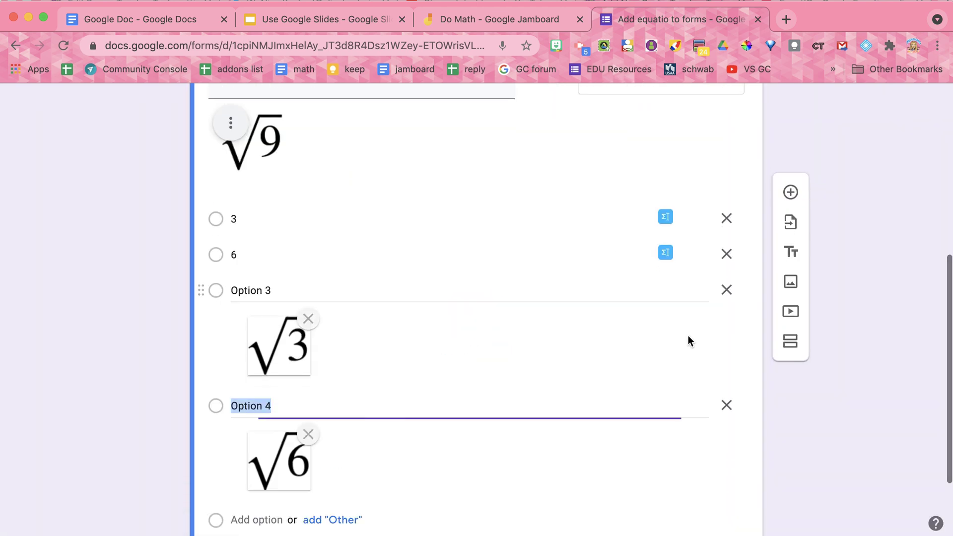
scroll(436, 330, up, 3)
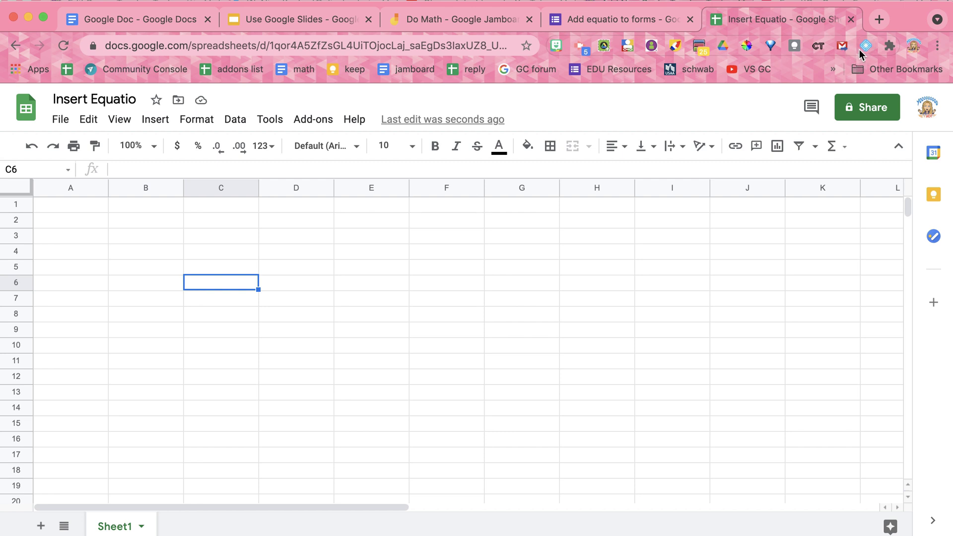
Bring up the EquatIO math toolbar on the Insert Equatio spreadsheet
click(866, 45)
Select F8, dictate 'quadratic formula' in EquatIO, and insert it as an image there
click(406, 348)
click(445, 319)
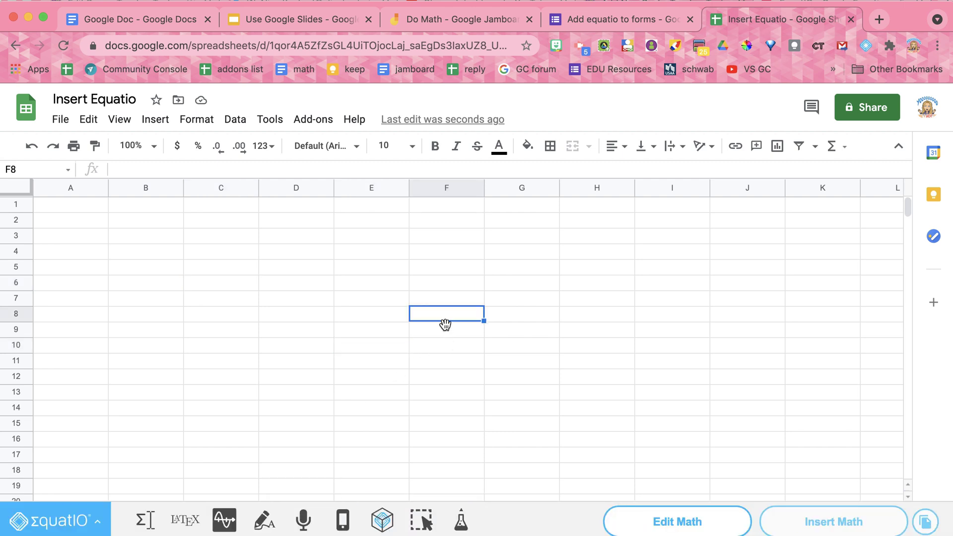
click(310, 523)
click(452, 339)
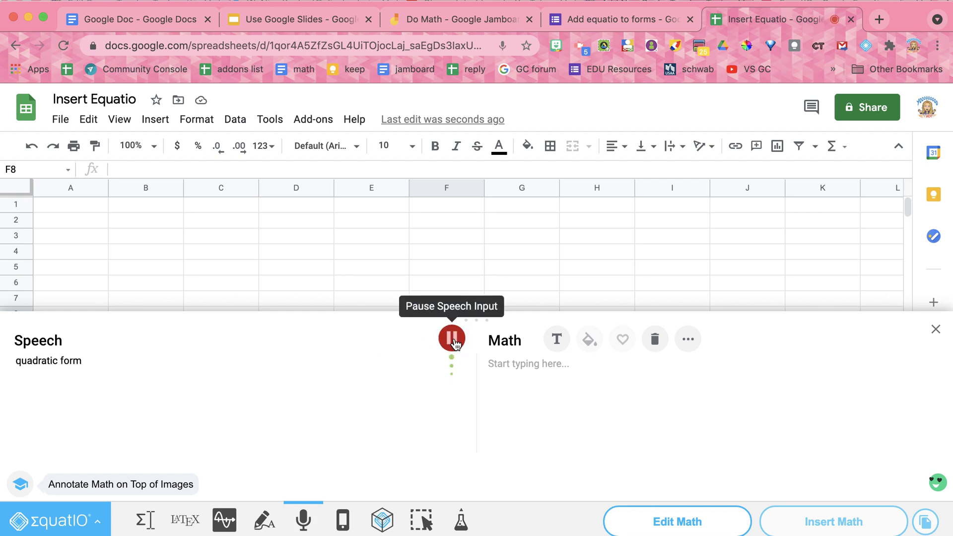
click(452, 339)
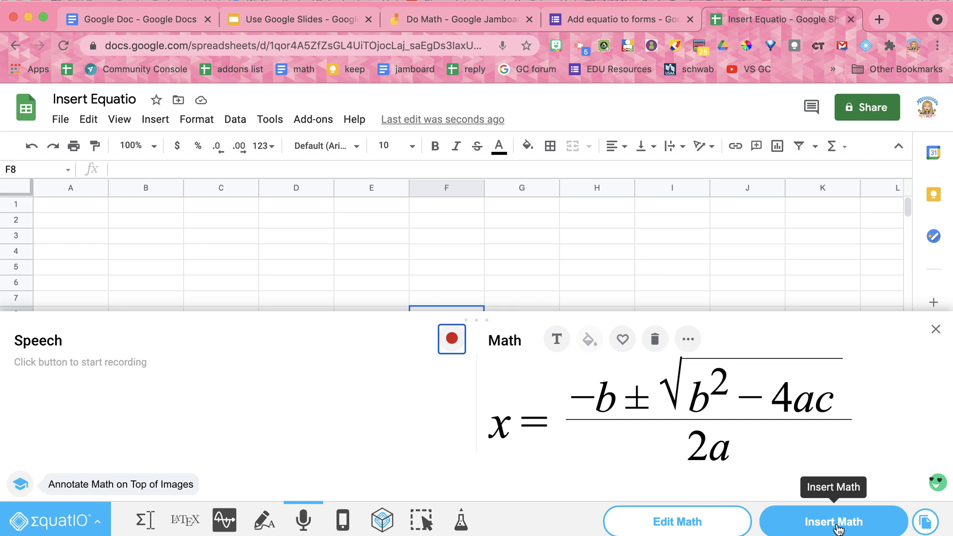
click(836, 528)
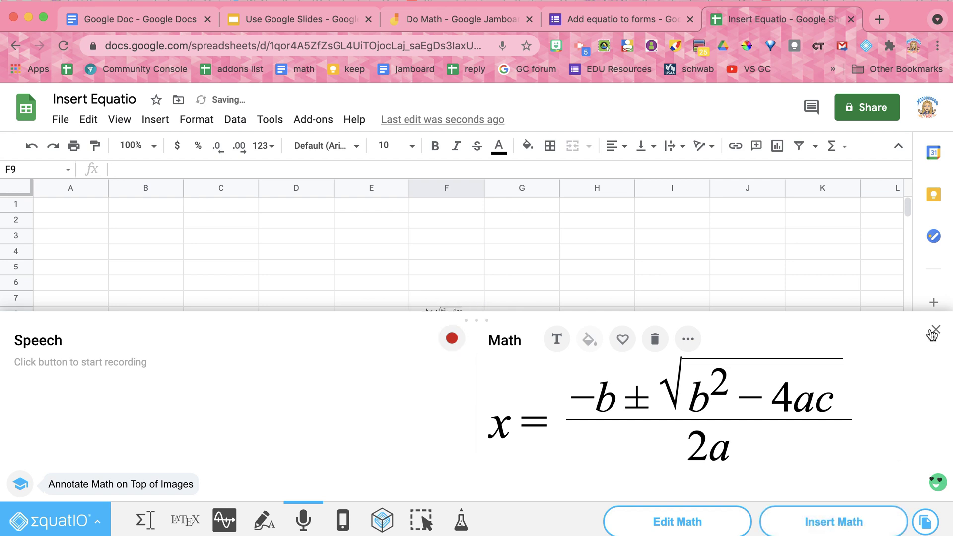
click(936, 329)
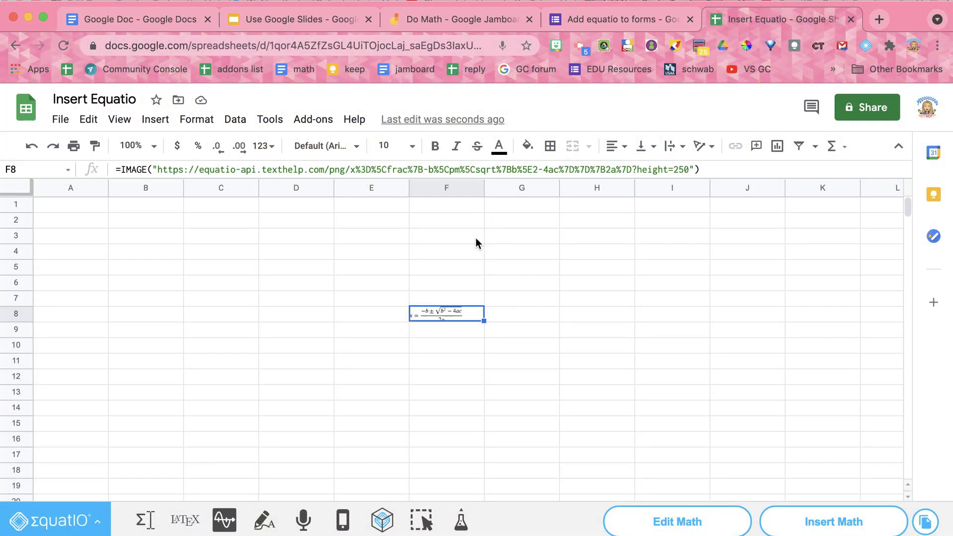
Widen column F and resize row 8 until the quadratic formula image fits fully
drag(500, 187, 571, 188)
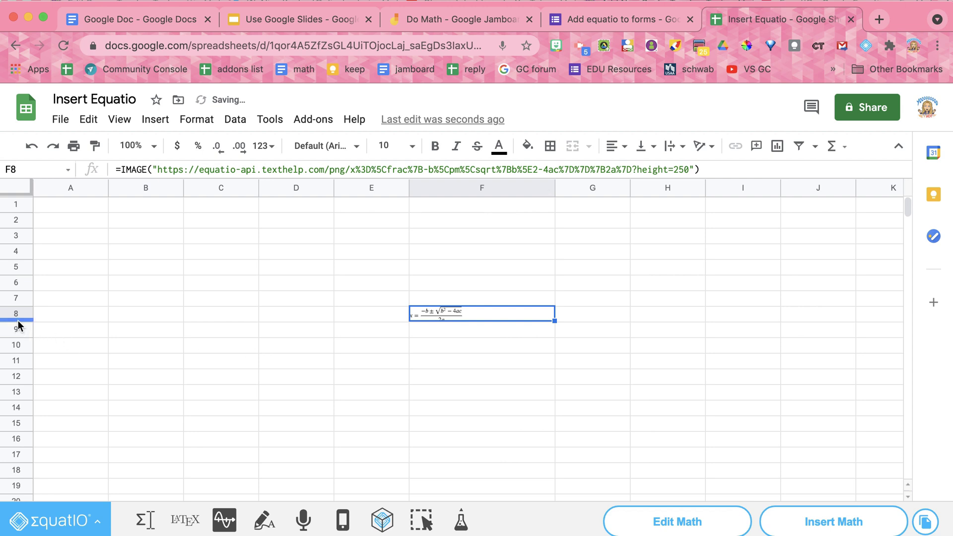
drag(17, 322, 22, 439)
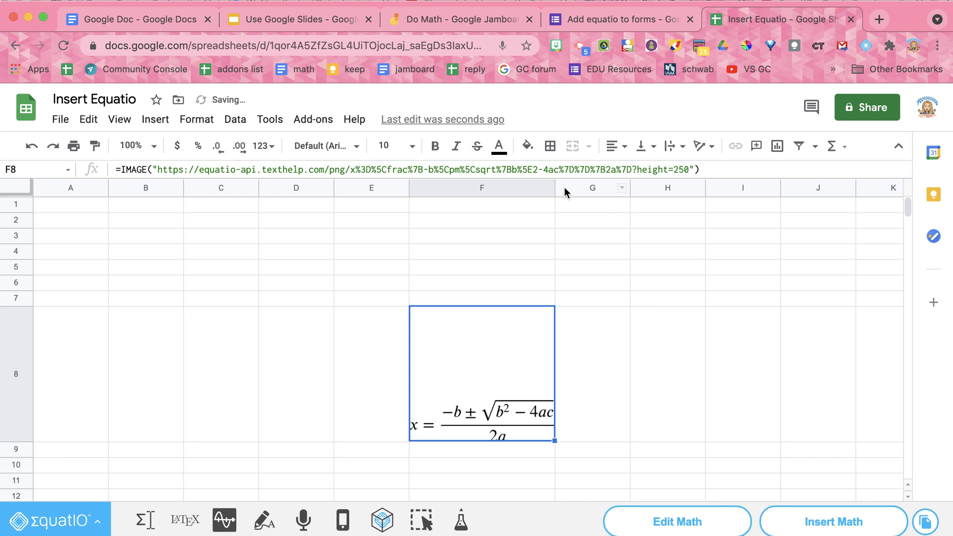
drag(646, 200, 650, 205)
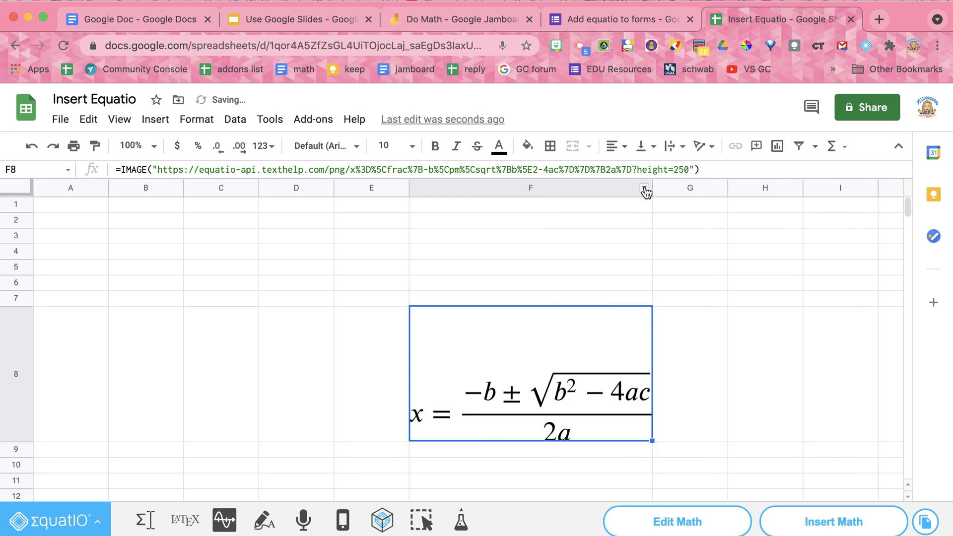
drag(21, 439, 21, 400)
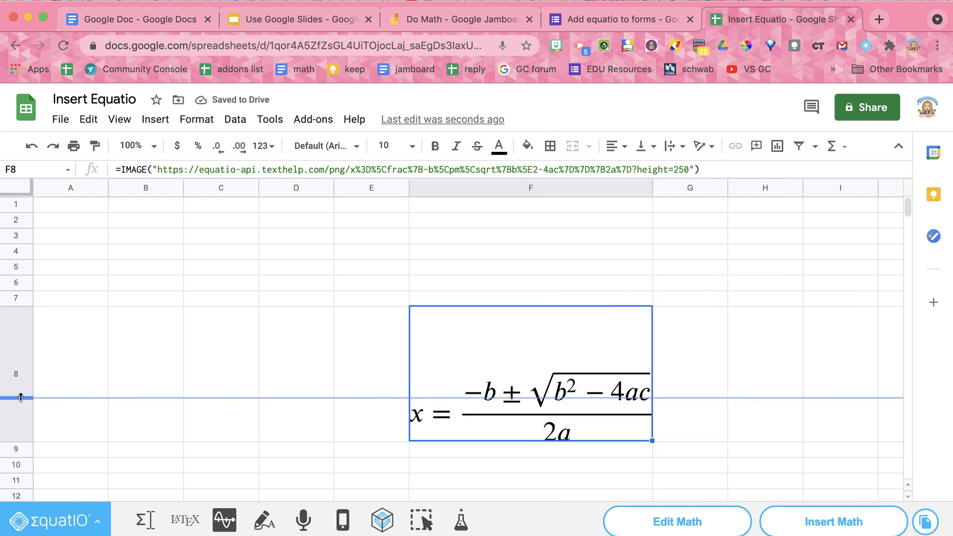
click(142, 427)
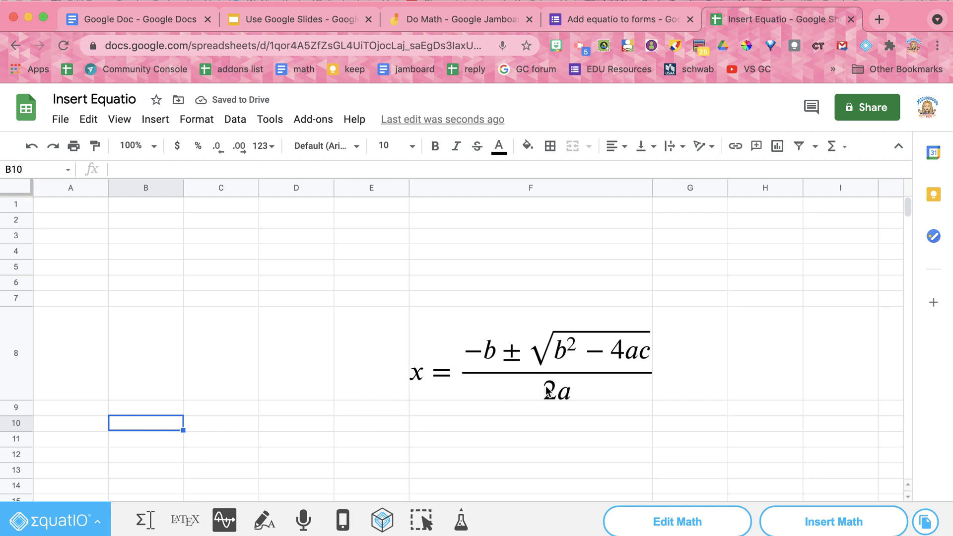
click(568, 381)
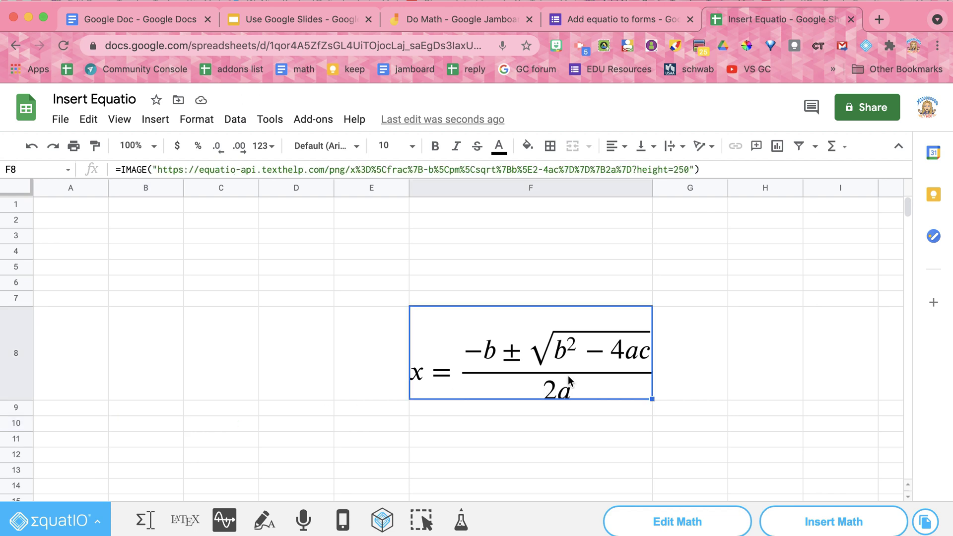
click(512, 455)
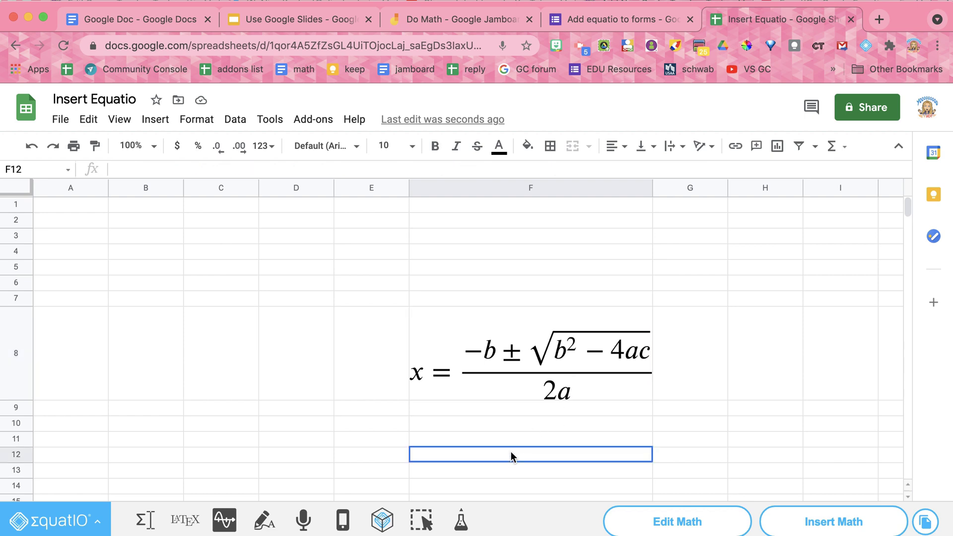